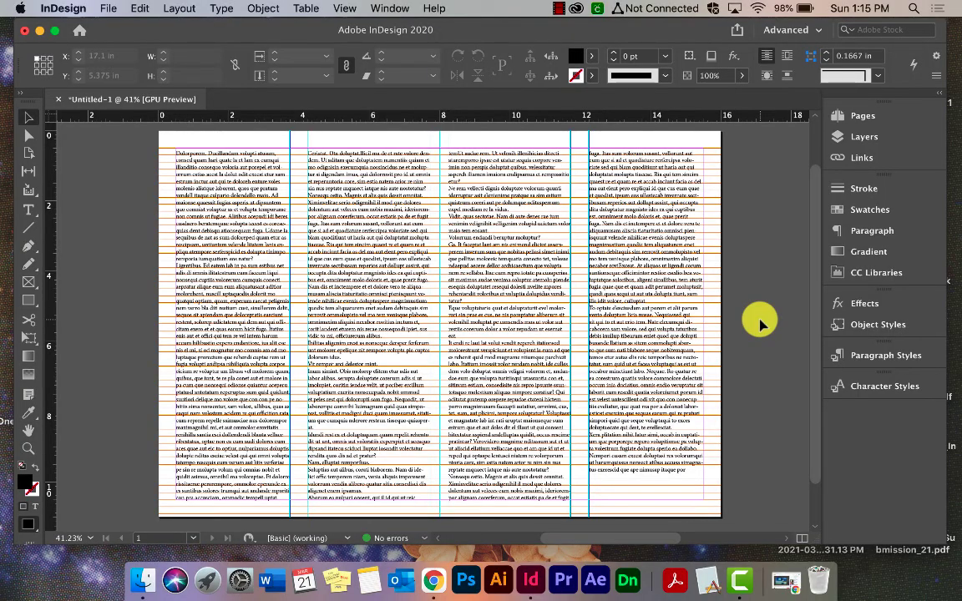
Examine how the text lines in the four columns sit against the baseline grid, column guides and bottom margin
scroll(718, 372, up, 5)
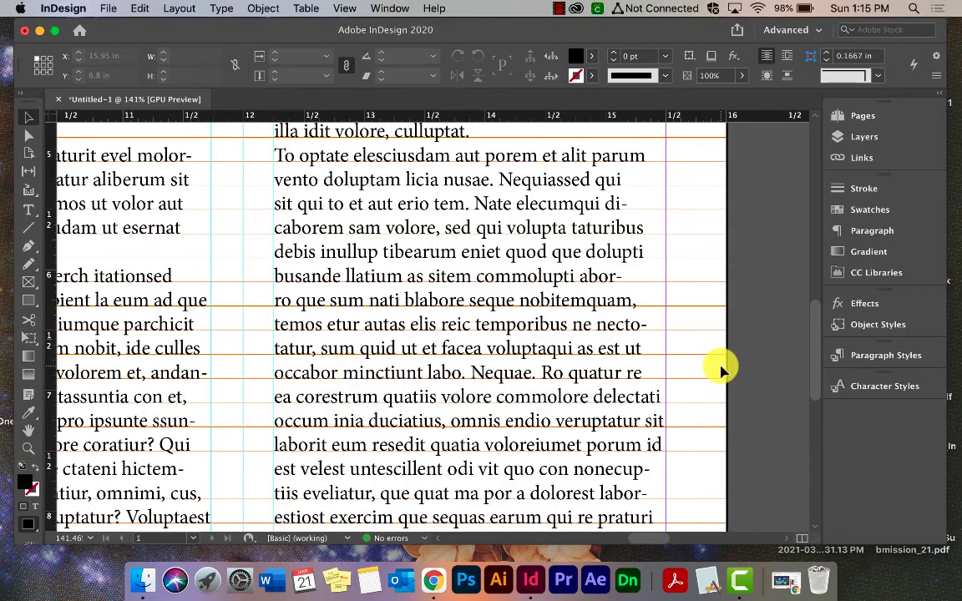
scroll(690, 411, down, 2)
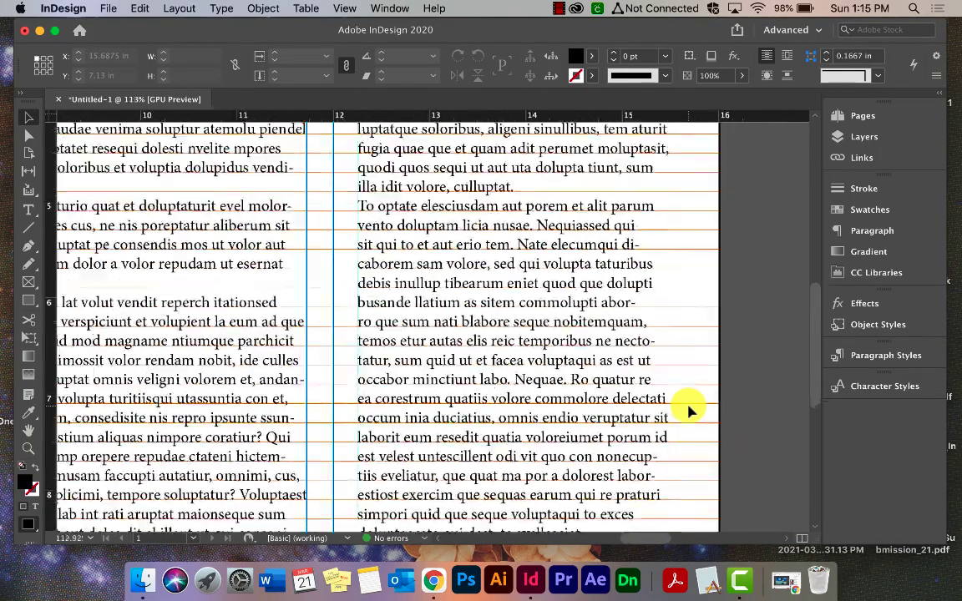
scroll(690, 411, up, 2)
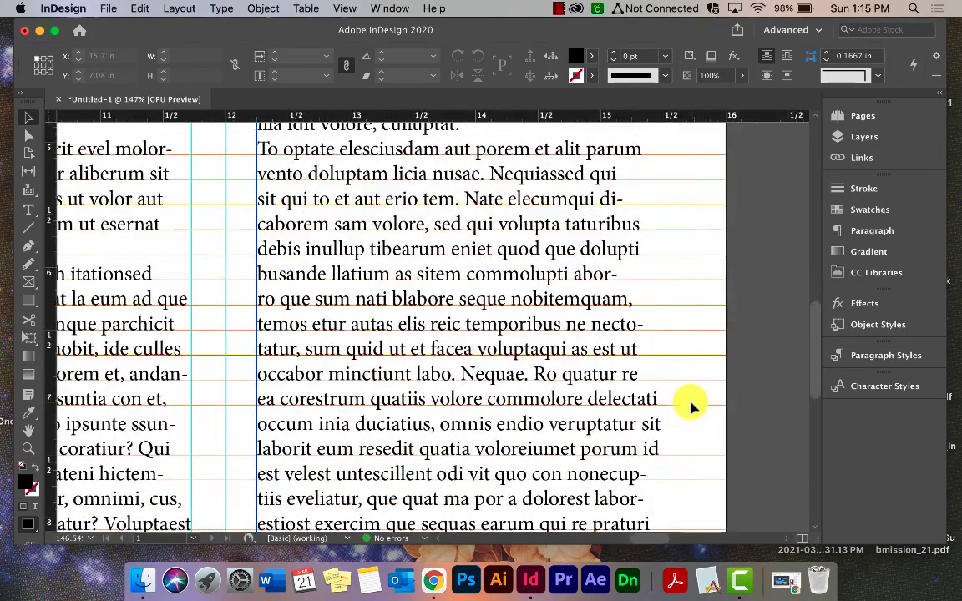
scroll(409, 380, left, 4)
scroll(409, 380, left, 5)
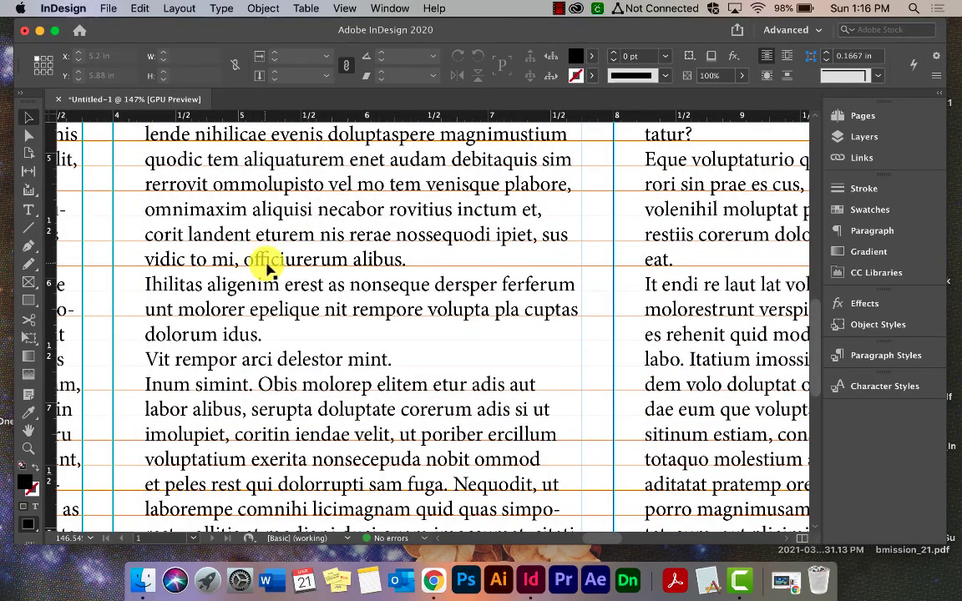
scroll(267, 267, down, 3)
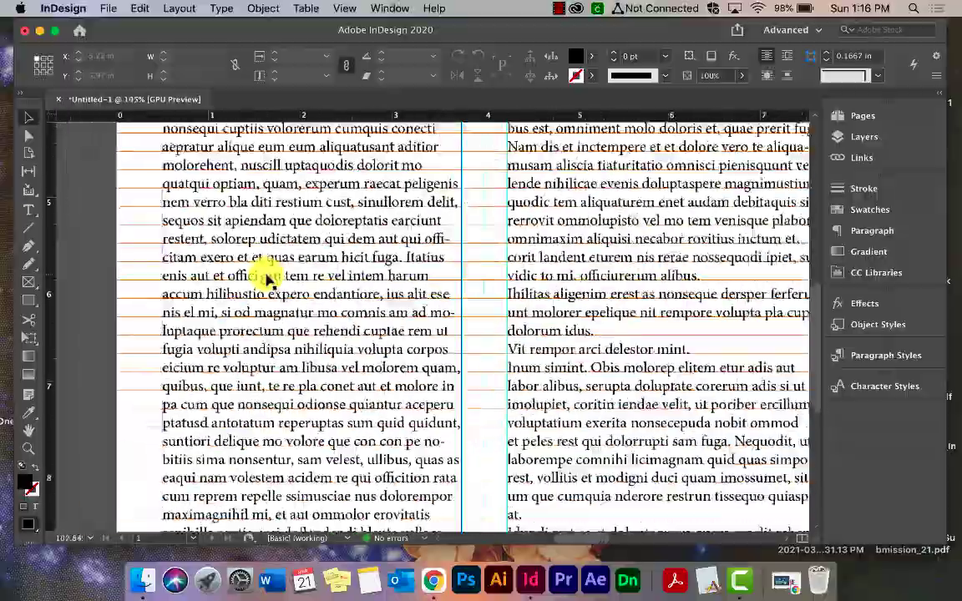
scroll(268, 280, down, 4)
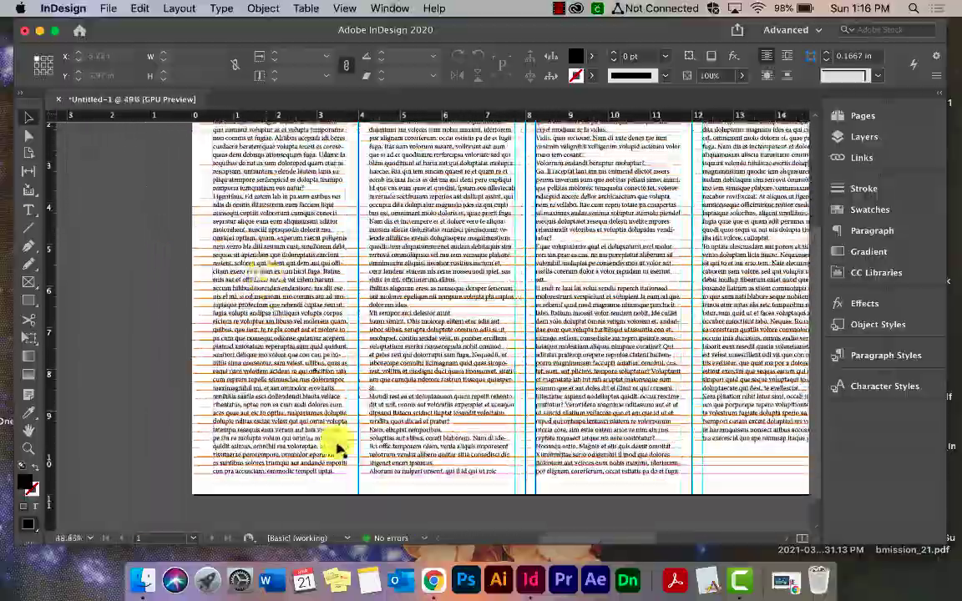
scroll(339, 447, up, 4)
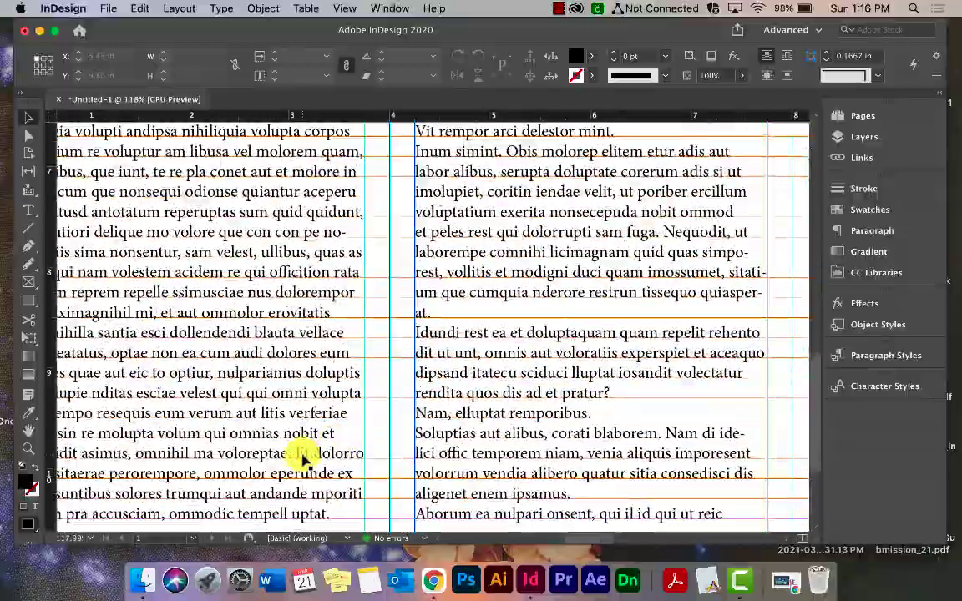
scroll(301, 457, down, 2)
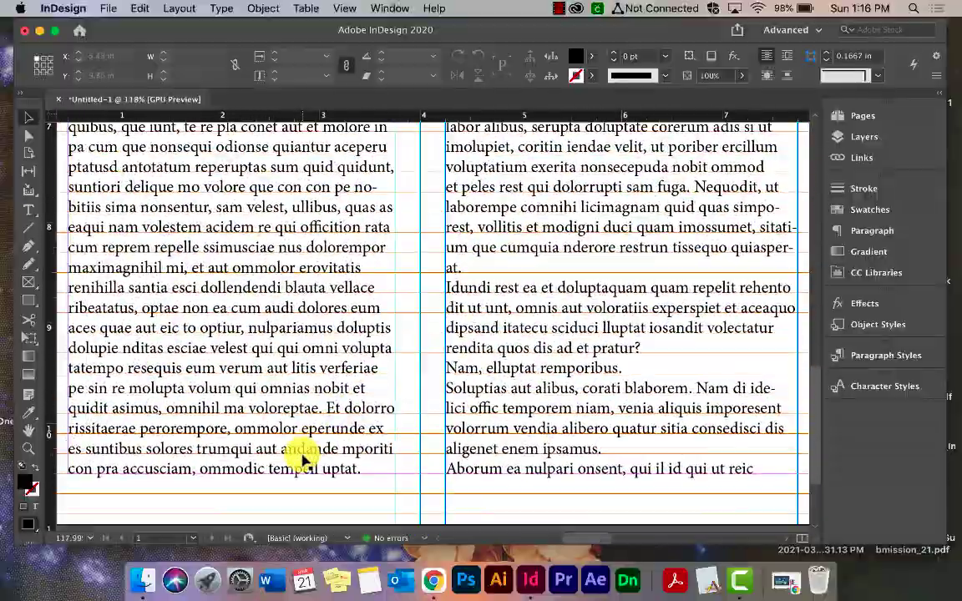
Shorten the second column's text frame from its bottom edge to about 9.71 in high and preview the whole page without guides
click(464, 472)
drag(619, 476, 620, 446)
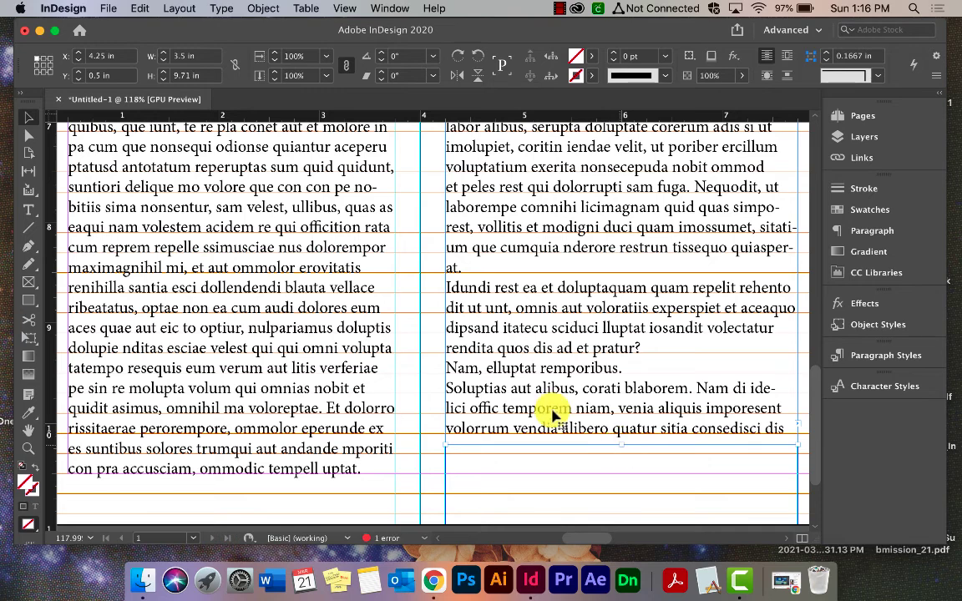
key(super+0)
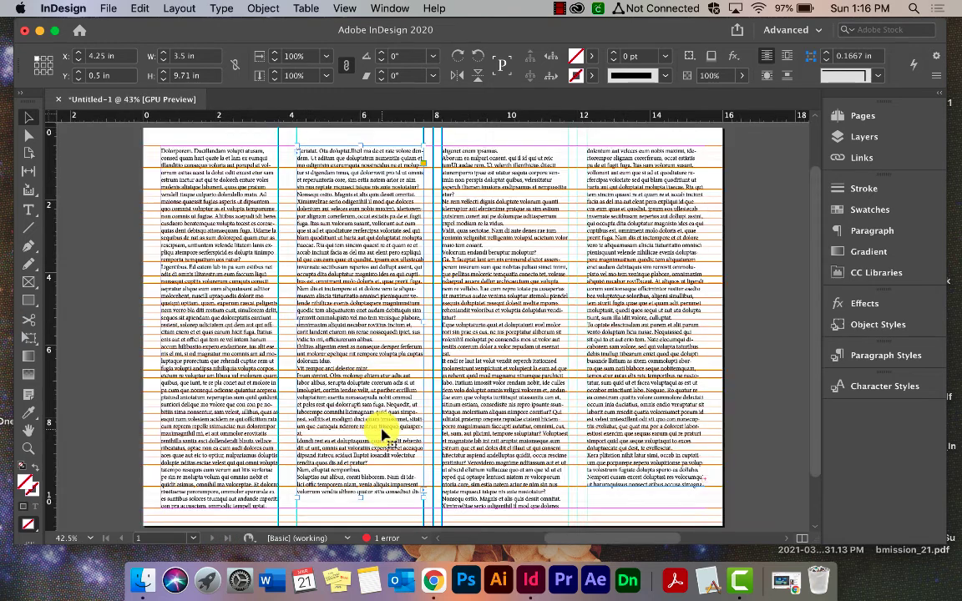
click(734, 460)
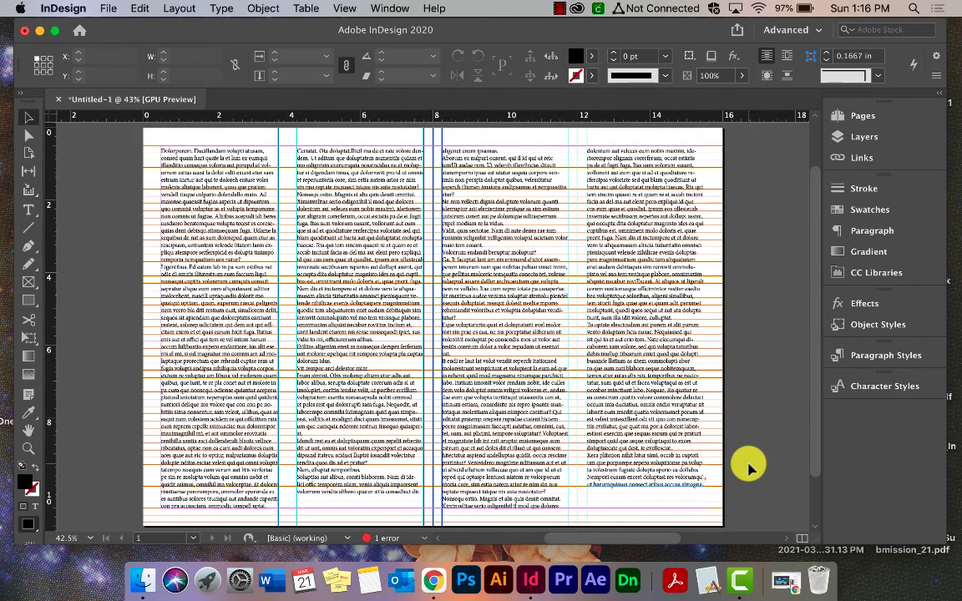
key(w)
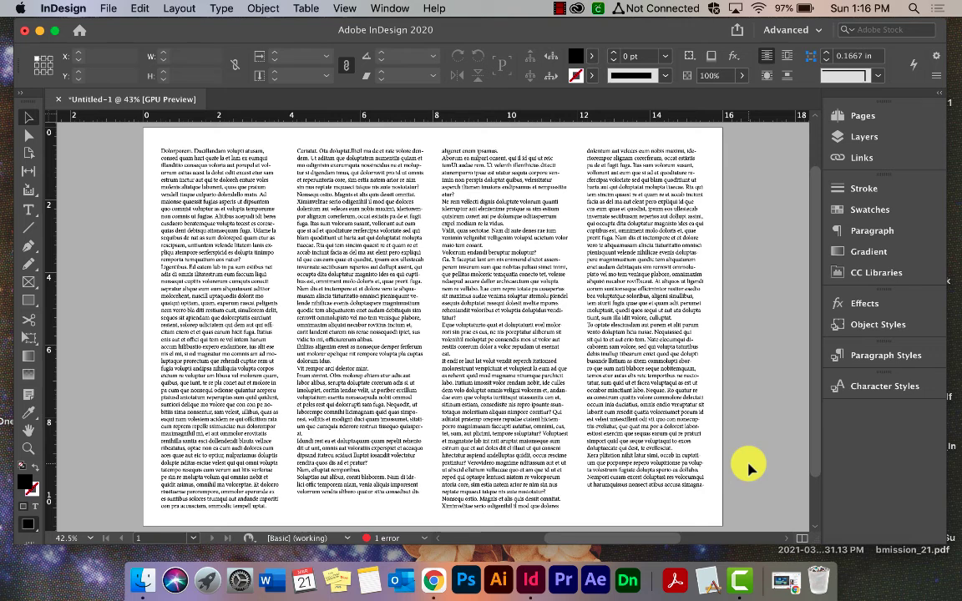
Start a new print document from the Tabloid preset with its units in inches
key(super+n)
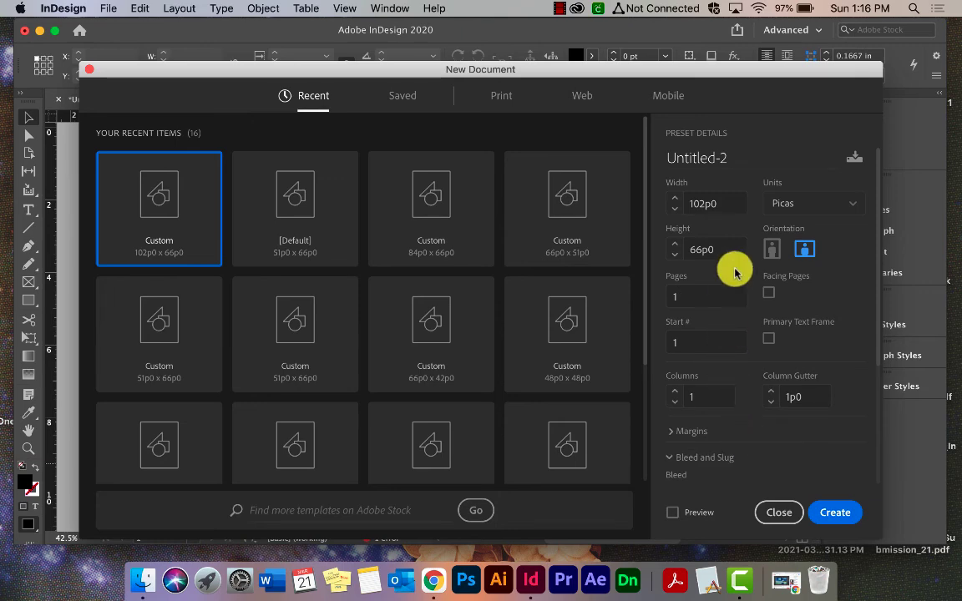
click(809, 202)
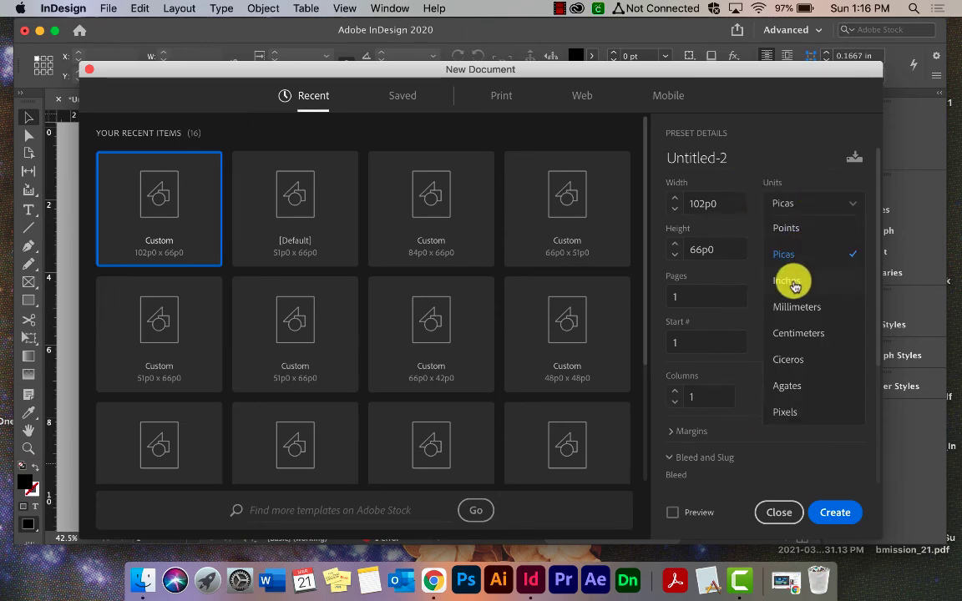
click(789, 281)
click(500, 97)
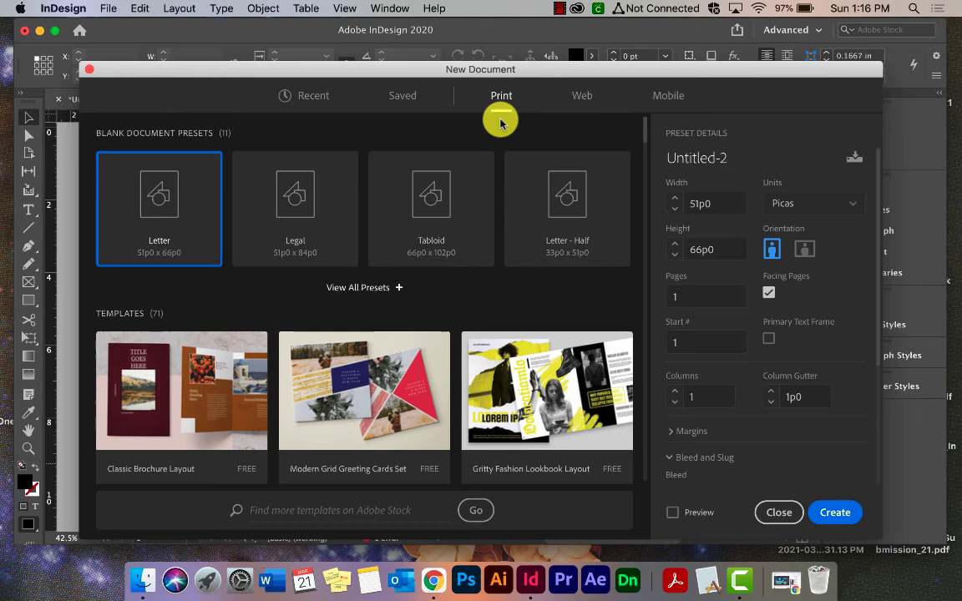
click(441, 187)
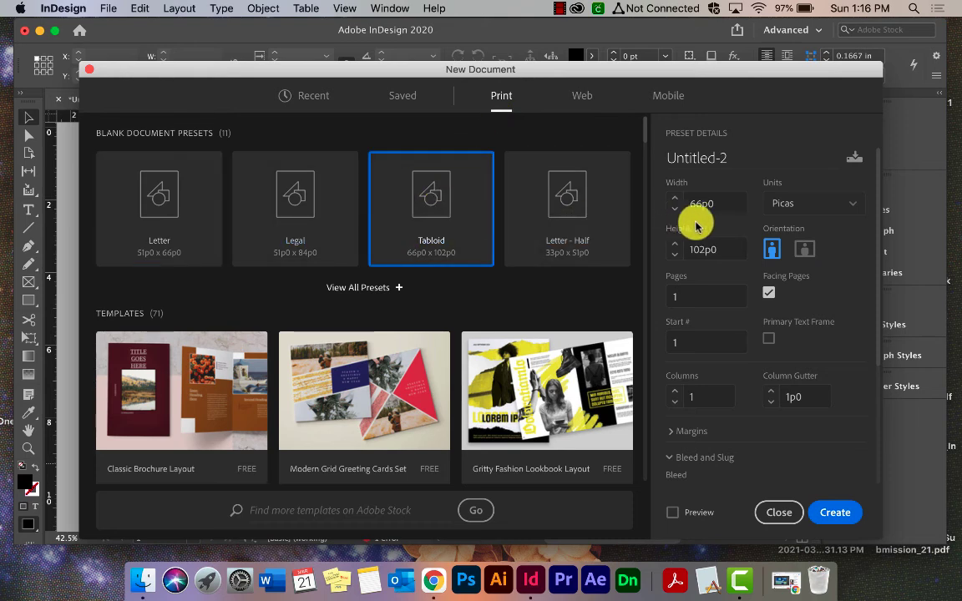
click(778, 201)
click(775, 281)
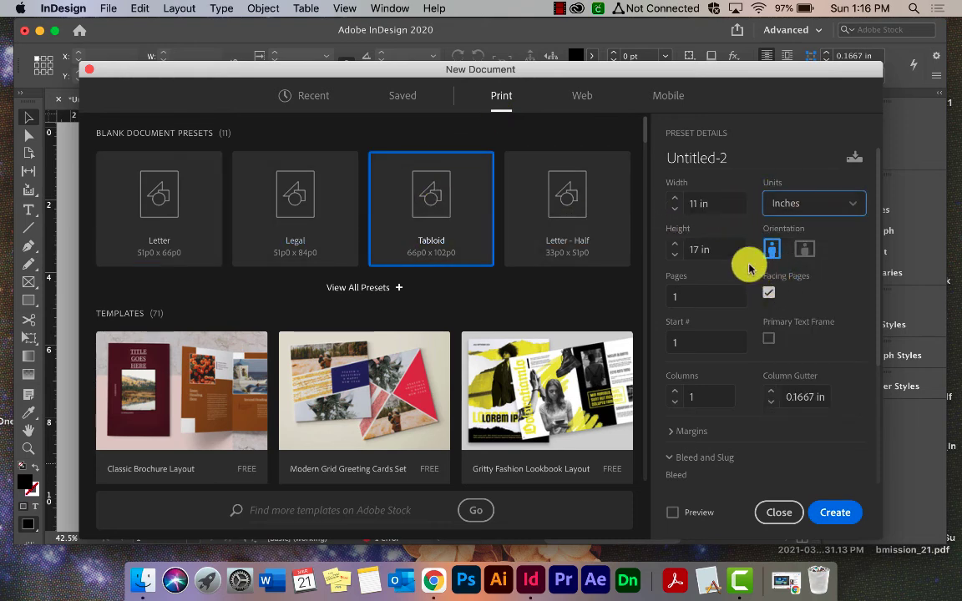
Create the document at 16 in wide by 11 in high in landscape orientation, with facing pages off
click(694, 248)
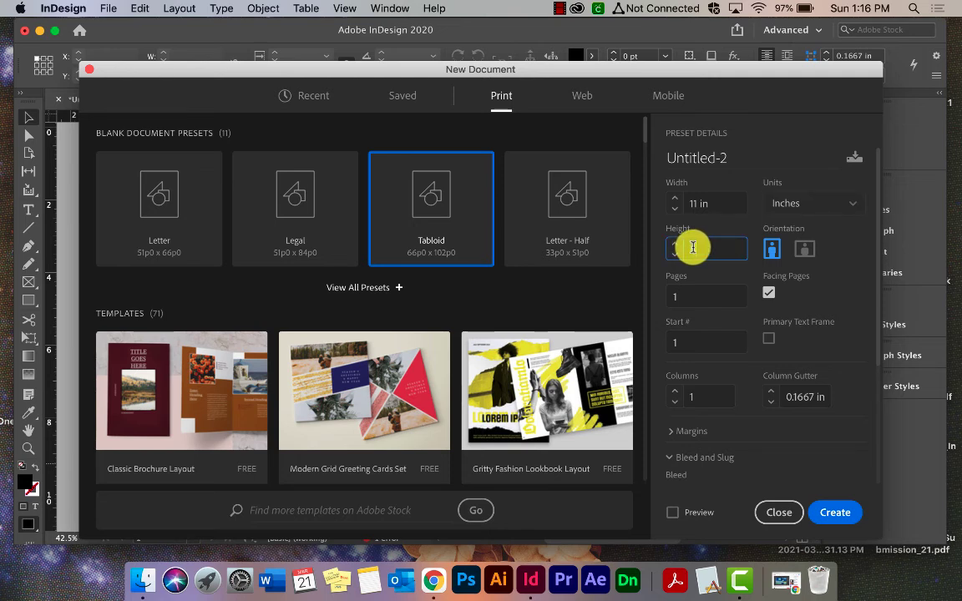
text(6)
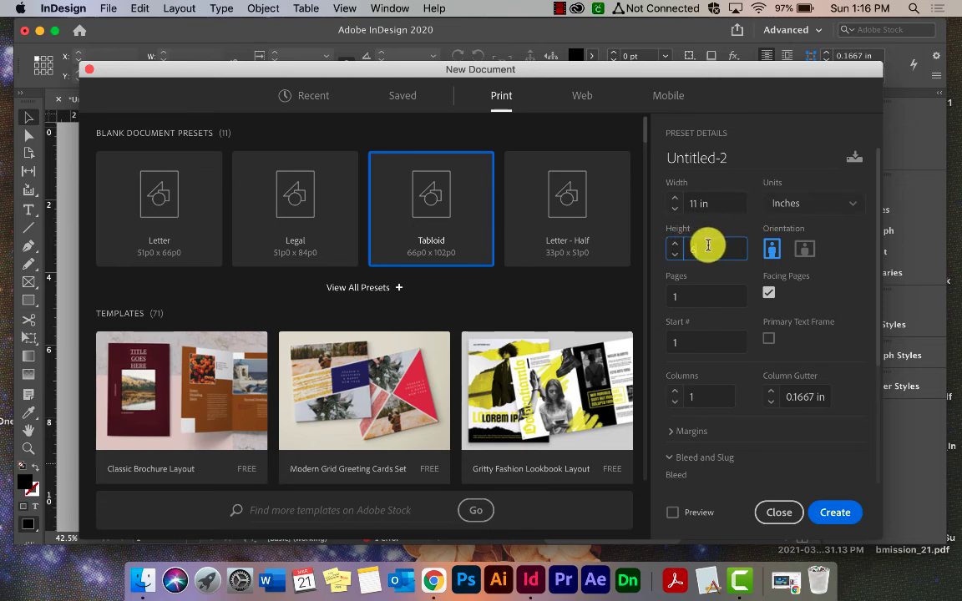
click(804, 249)
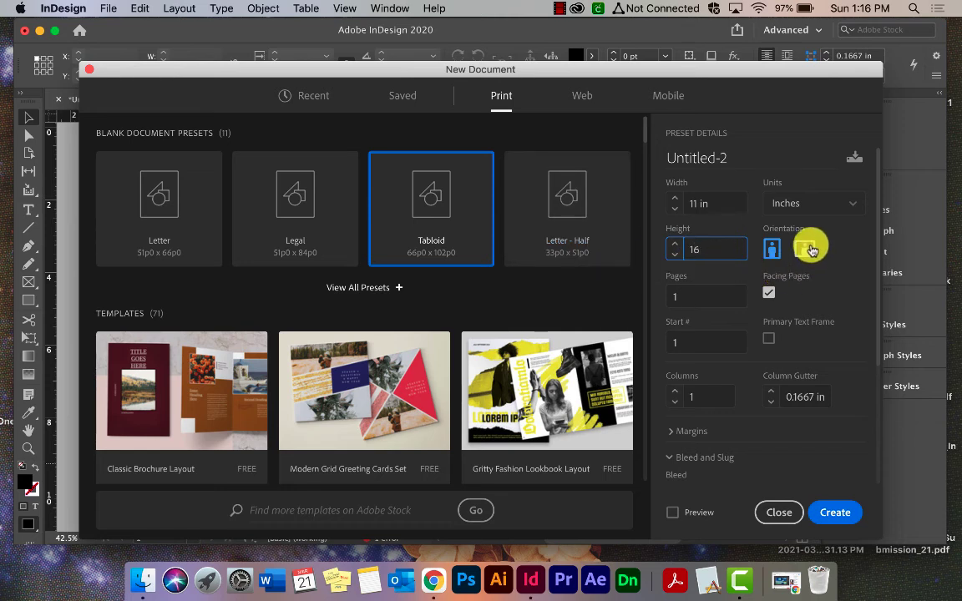
click(768, 294)
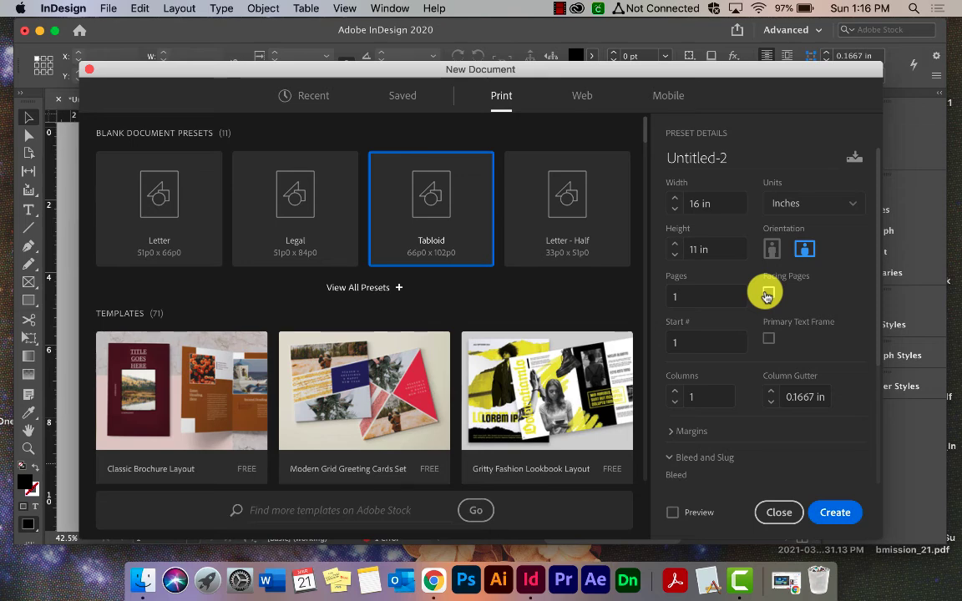
click(842, 512)
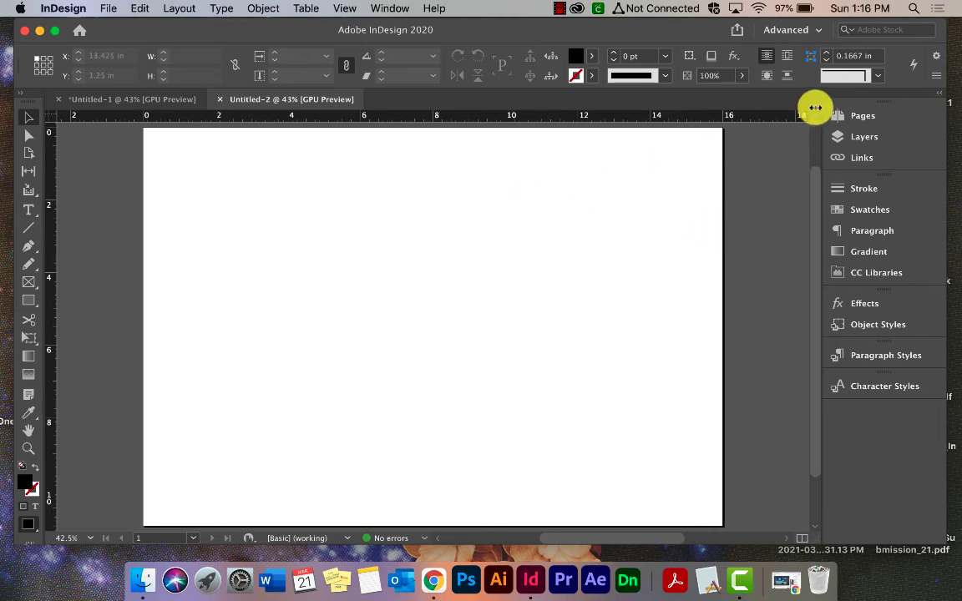
click(867, 114)
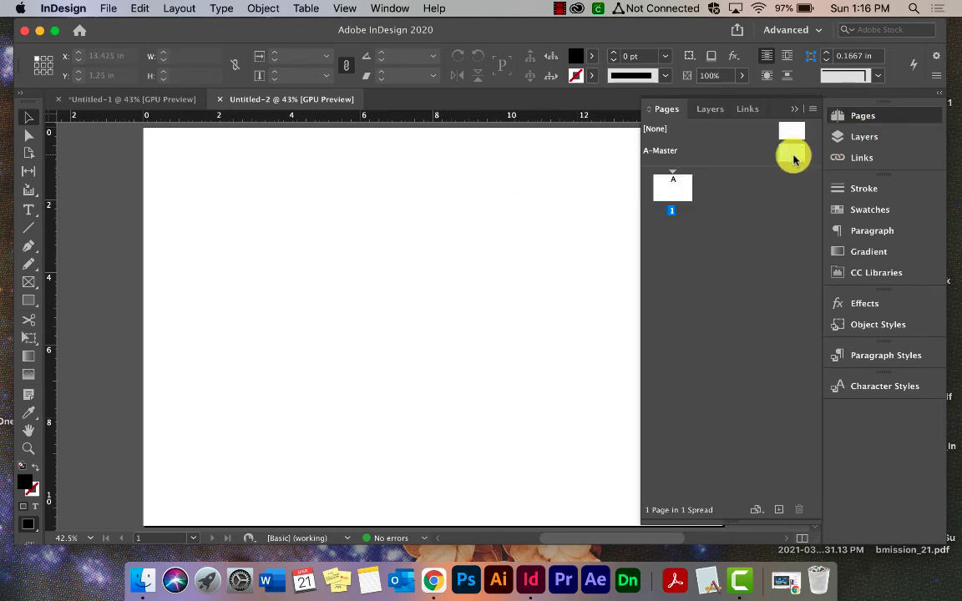
click(794, 156)
click(794, 108)
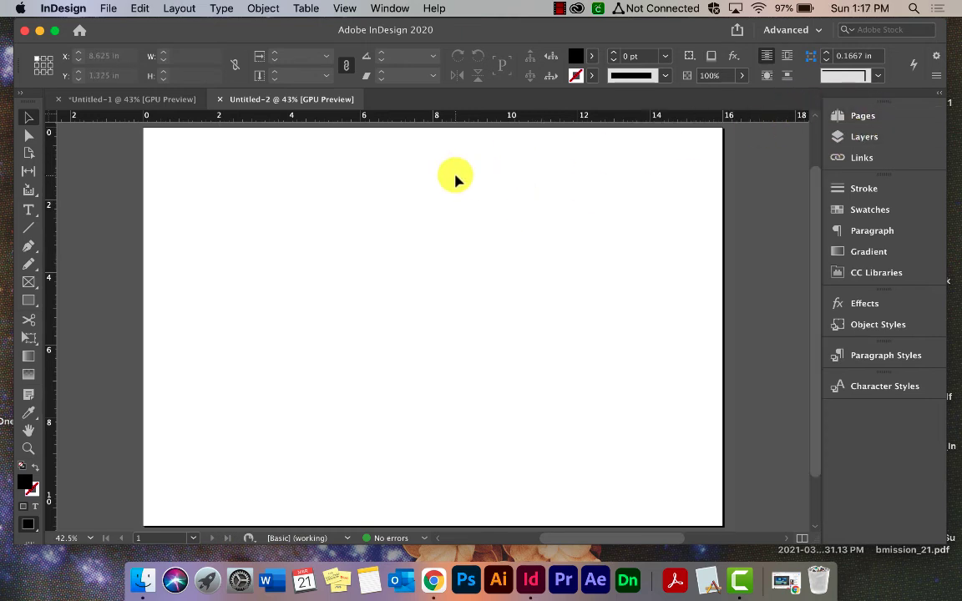
Add a vertical ruler guide to the page at X 4 in
scroll(455, 178, up, 2)
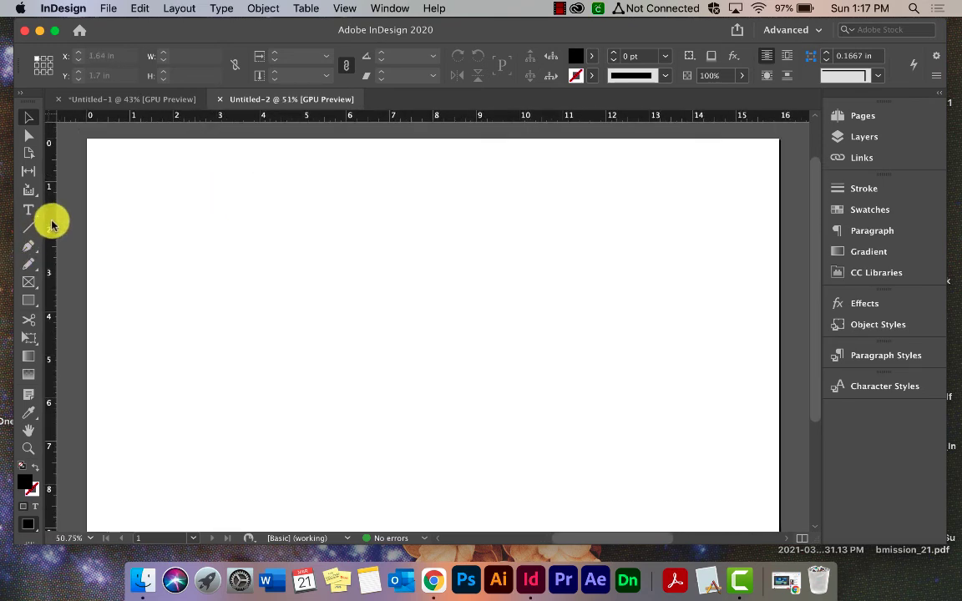
drag(51, 224, 224, 254)
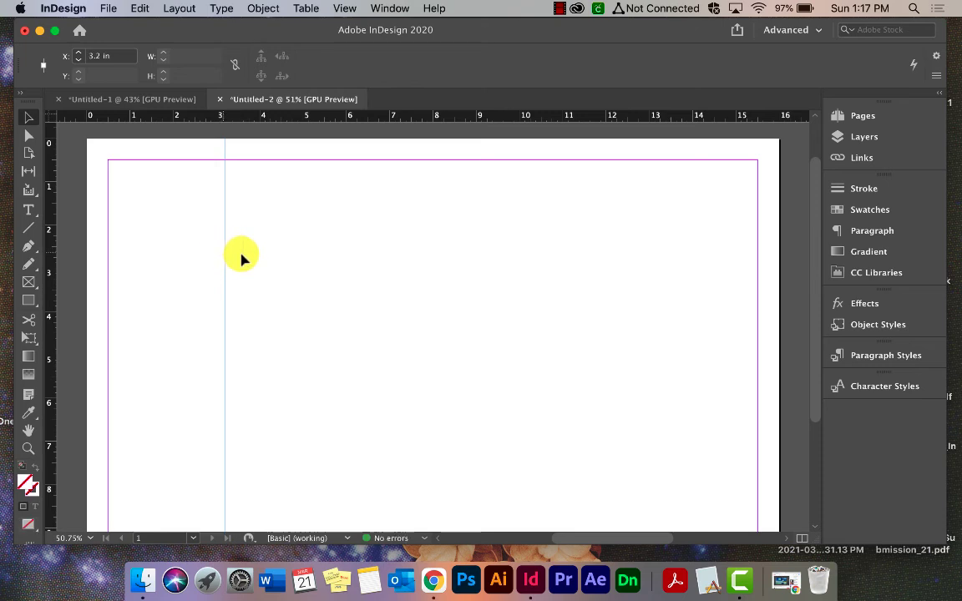
double_click(99, 56)
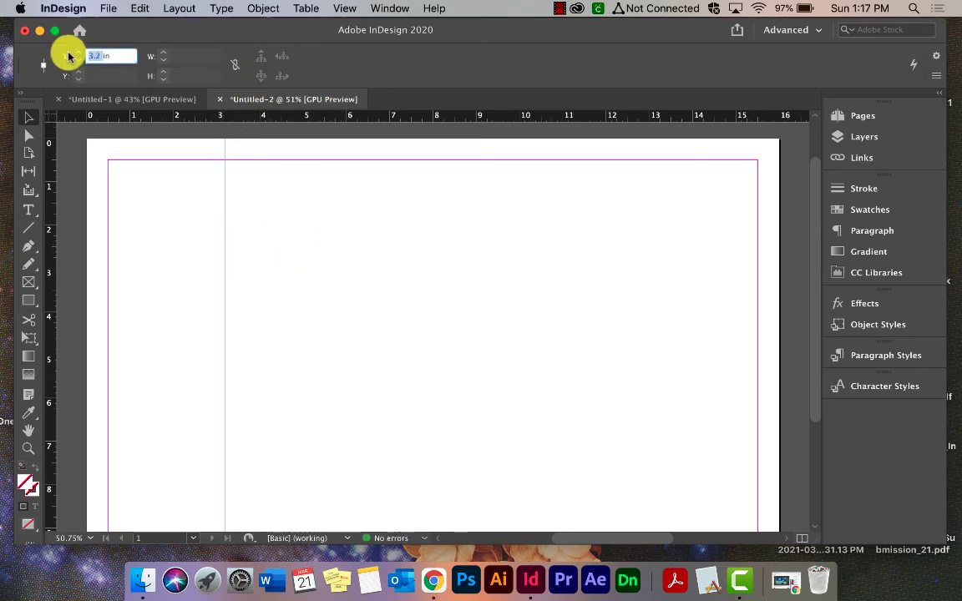
text(4)
key(Return)
click(308, 230)
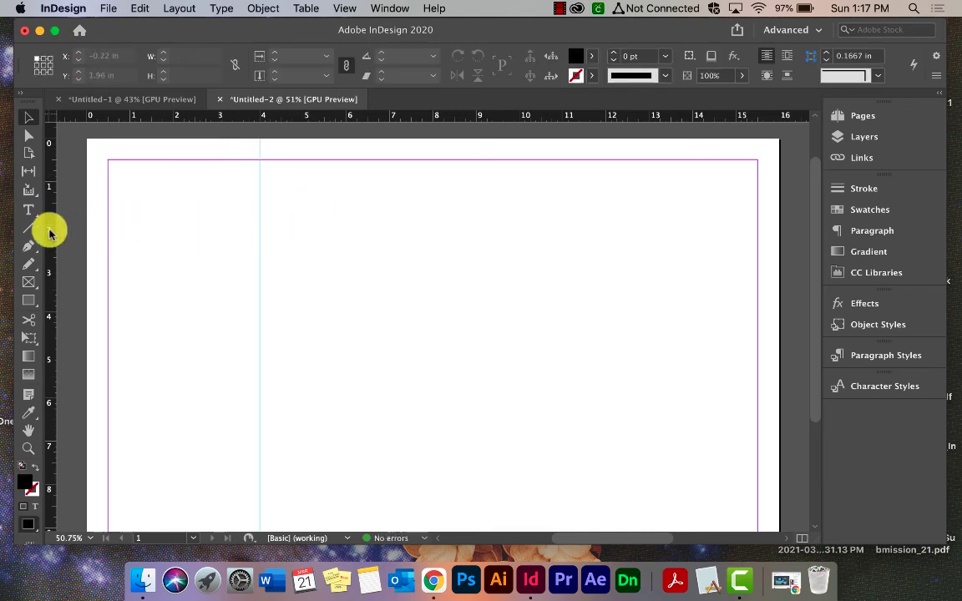
Add a second vertical ruler guide at X 8 in
drag(46, 234, 306, 238)
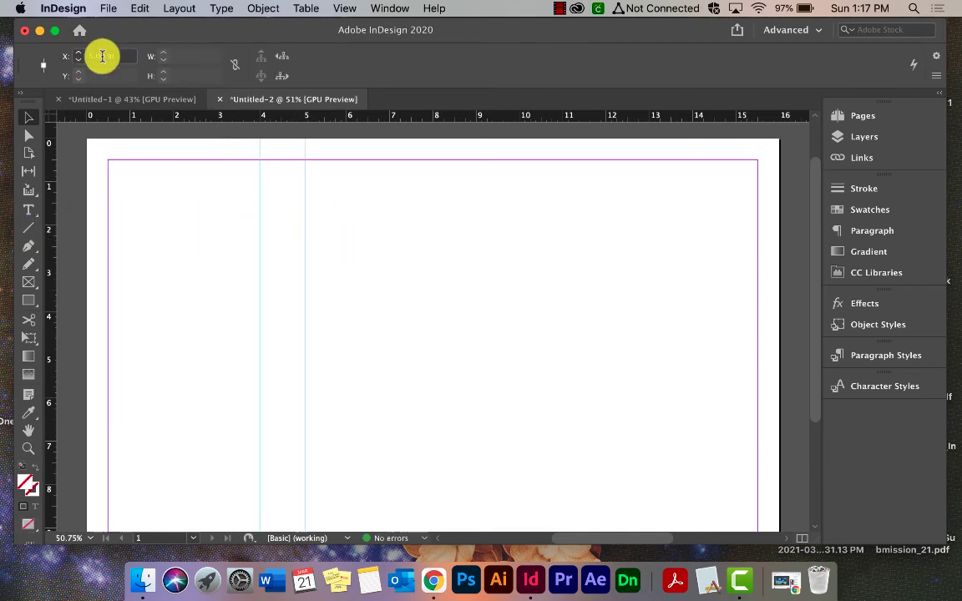
double_click(99, 56)
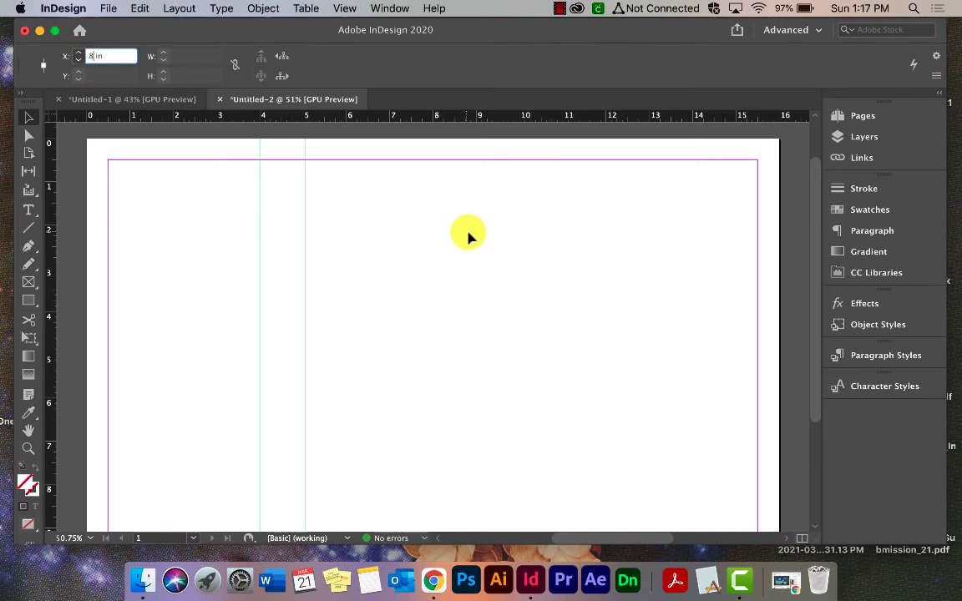
text(8)
key(Return)
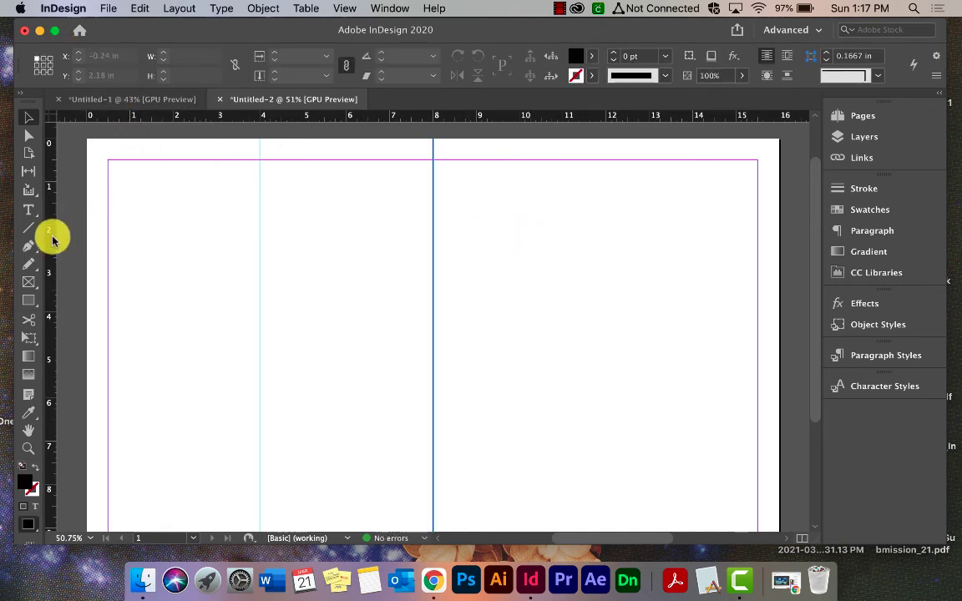
Add a third vertical ruler guide at X 12 in
drag(49, 236, 179, 247)
double_click(102, 56)
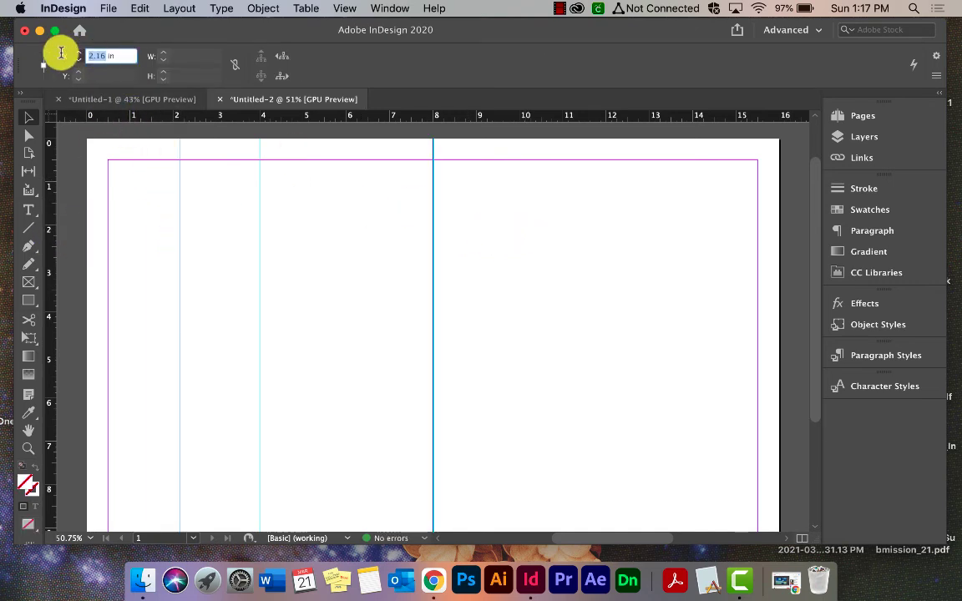
text(12)
key(Return)
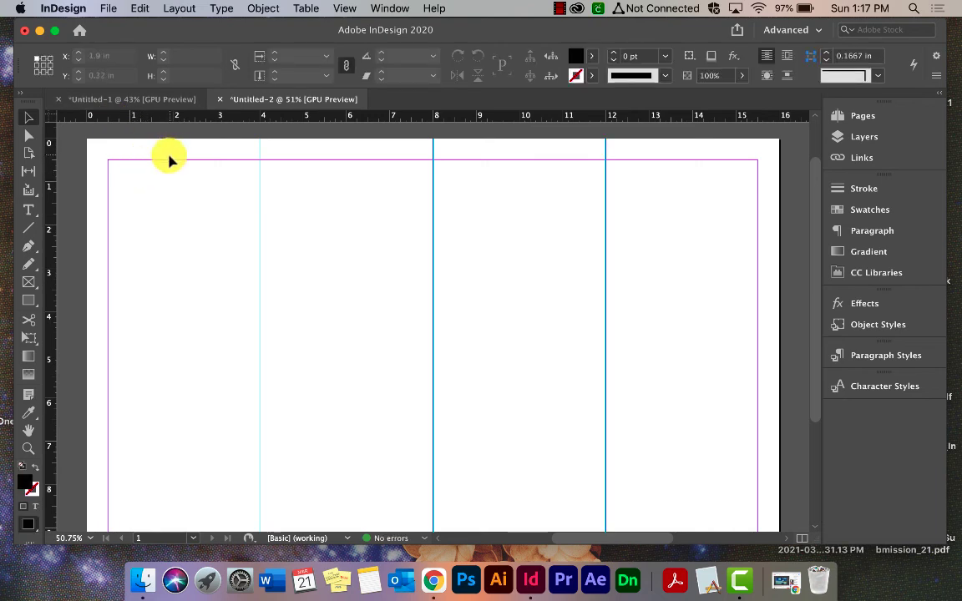
scroll(153, 184, up, 3)
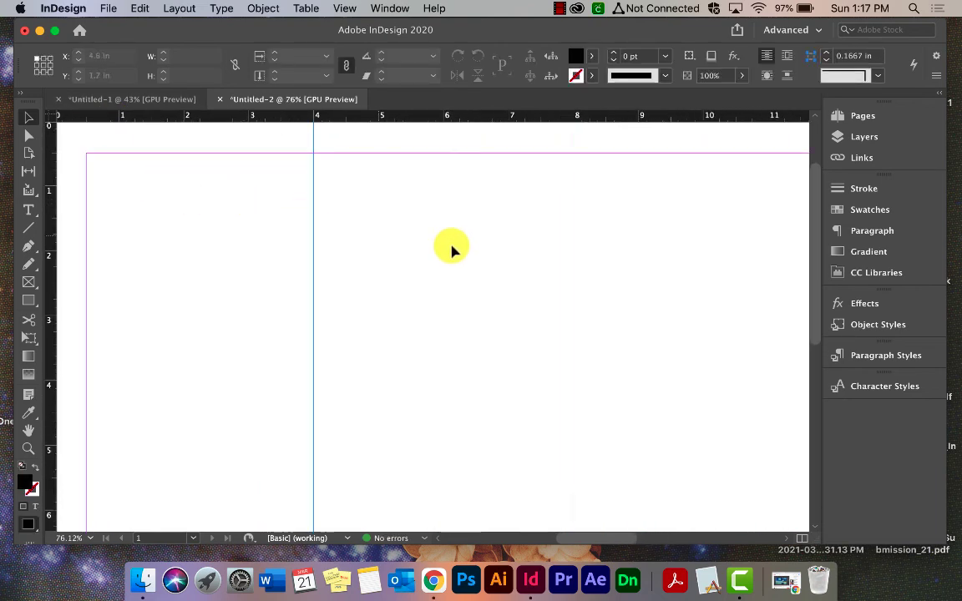
scroll(594, 333, up, 1)
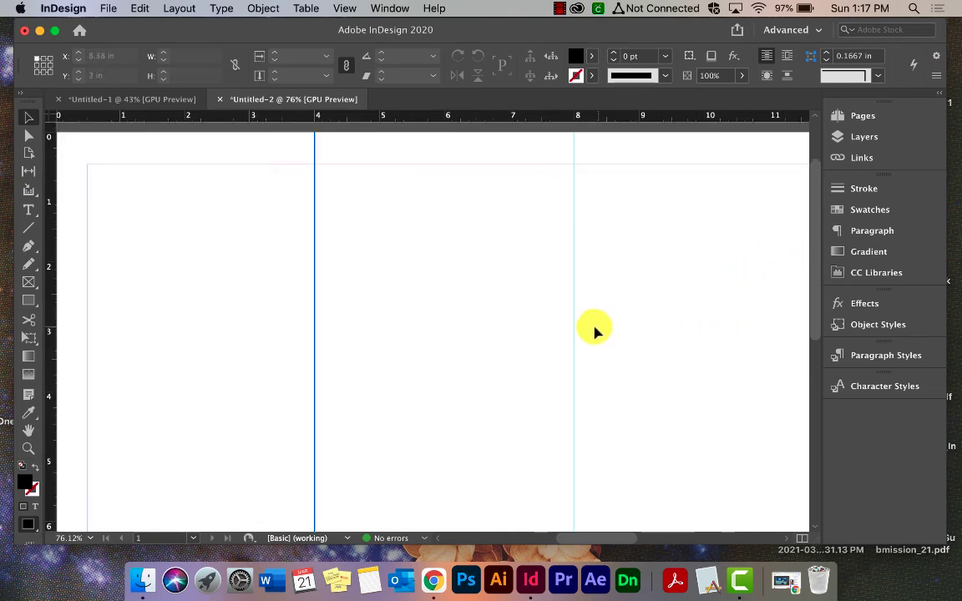
Add vertical ruler guides on both sides of the 4 in guide, at X 3.9375 in and 4.0625 in
scroll(402, 193, up, 3)
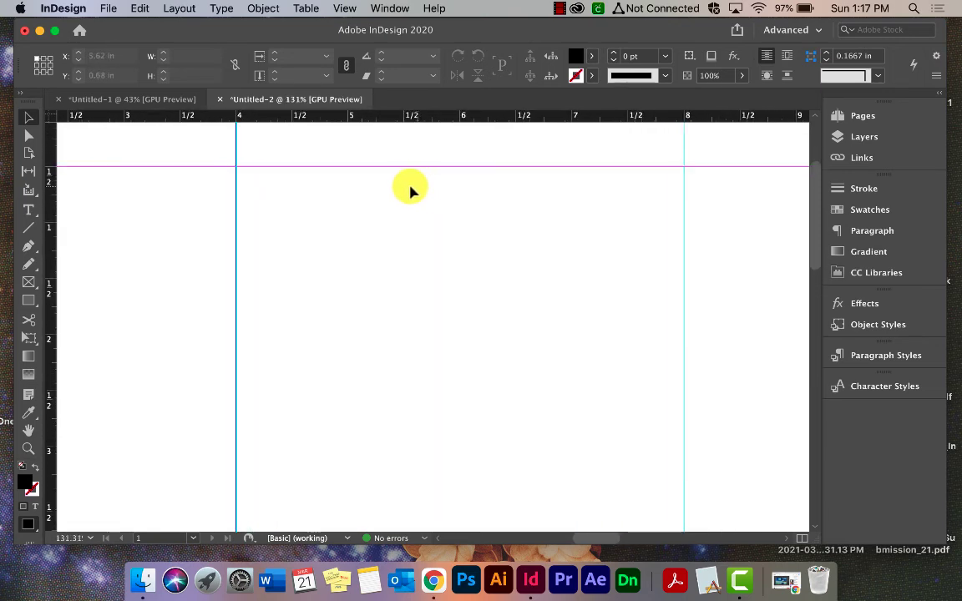
scroll(402, 193, down, 2)
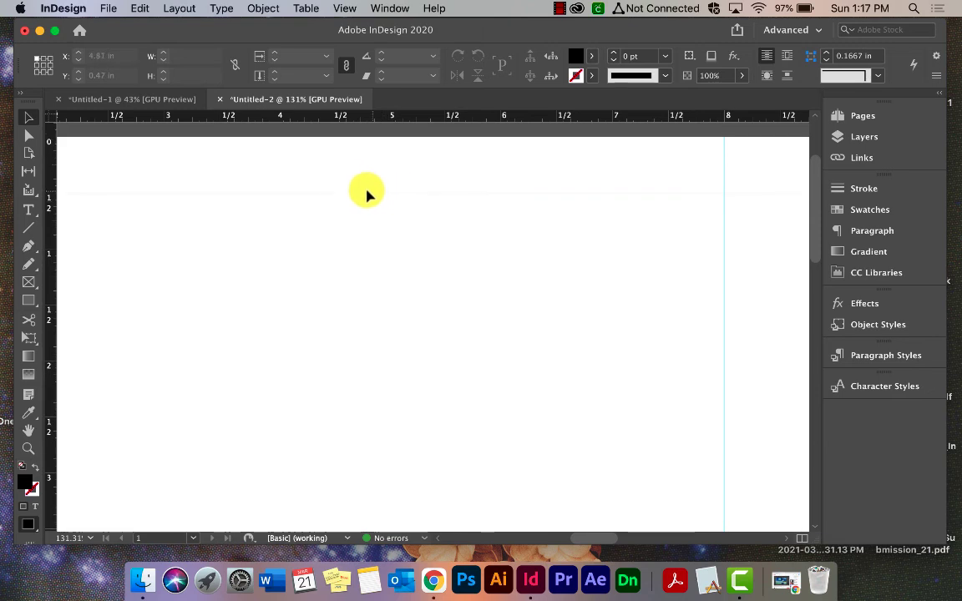
scroll(273, 149, up, 3)
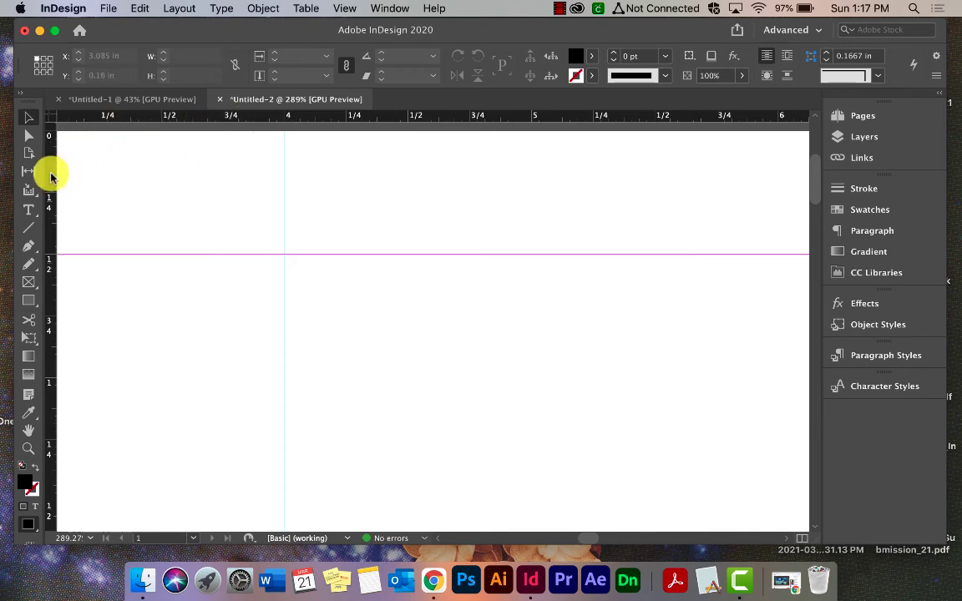
drag(50, 175, 269, 175)
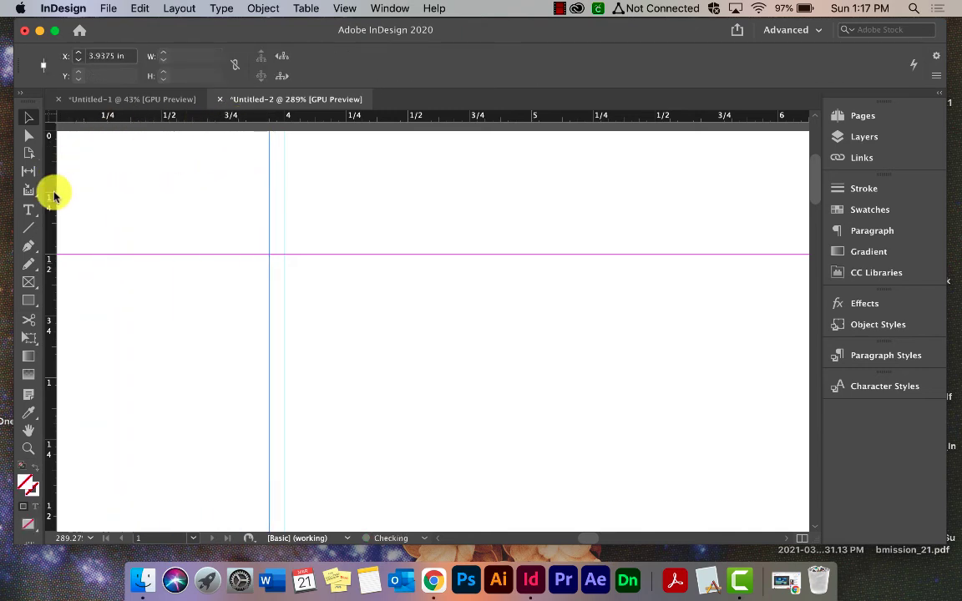
drag(52, 189, 300, 194)
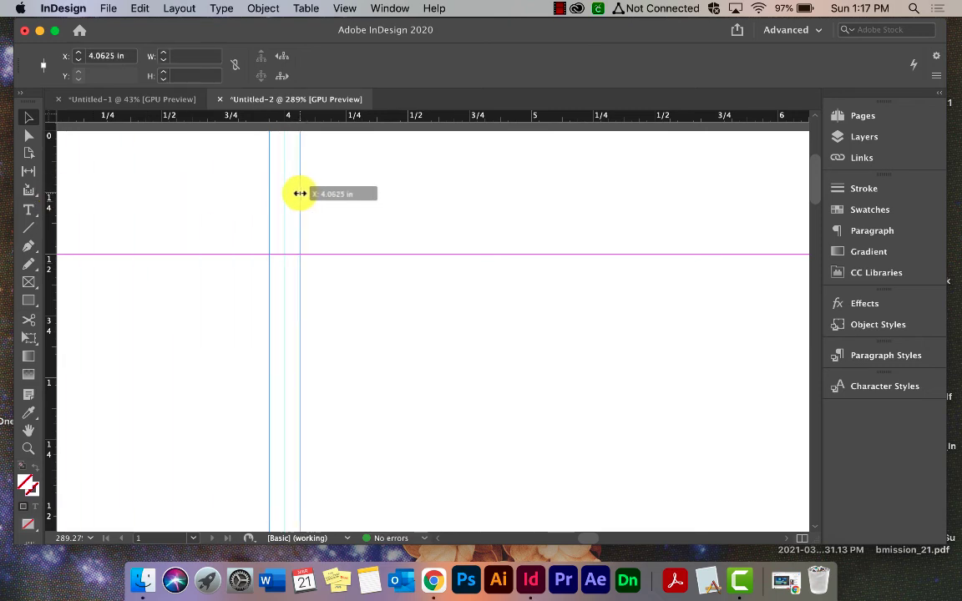
Add vertical ruler guides on both sides of the 8 in guide, with the one after it at X 8.065 in
scroll(299, 199, right, 5)
scroll(299, 199, down, 1)
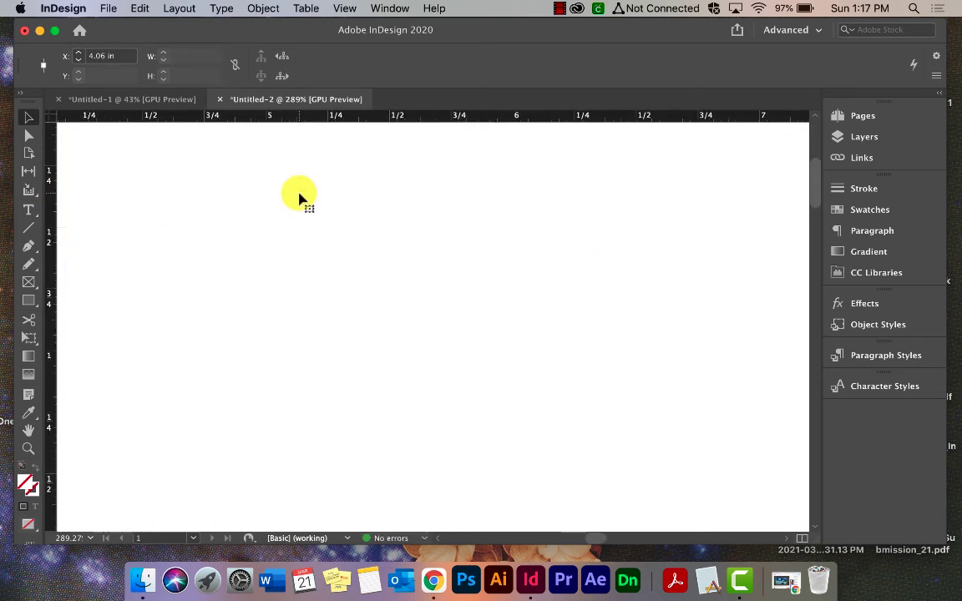
scroll(299, 199, right, 10)
scroll(299, 199, up, 2)
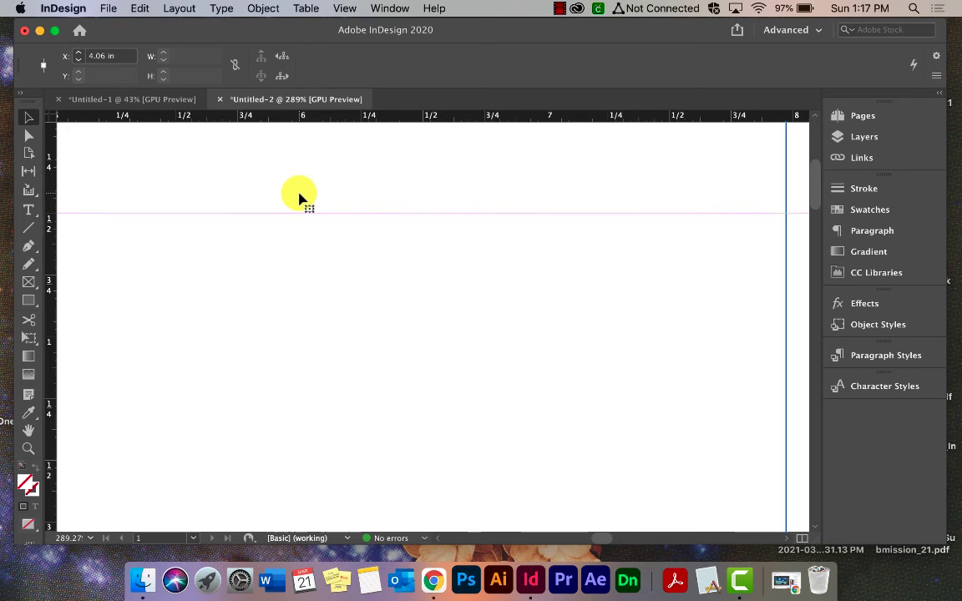
scroll(299, 199, left, 5)
scroll(299, 199, up, 1)
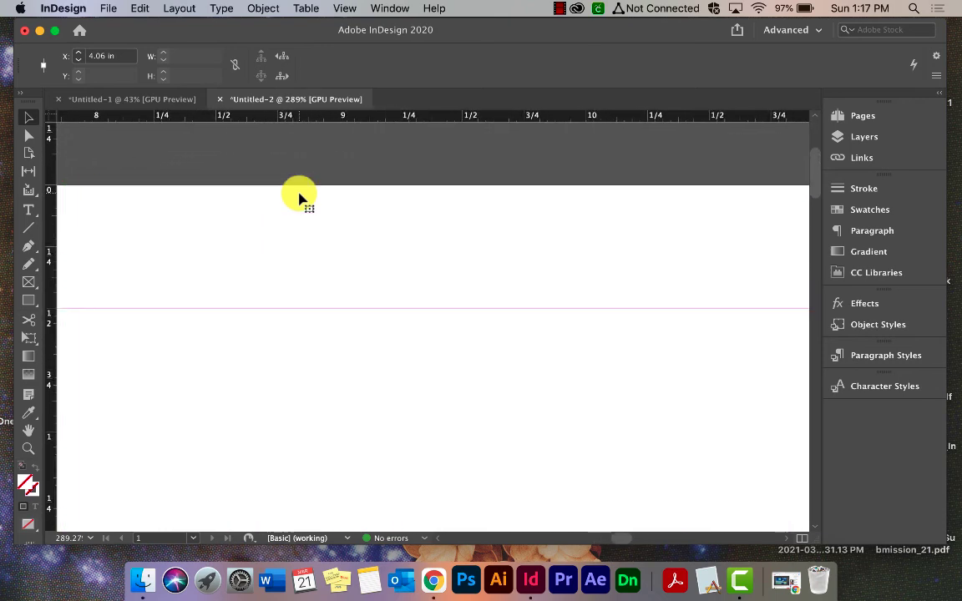
drag(51, 212, 134, 219)
scroll(134, 219, right, 10)
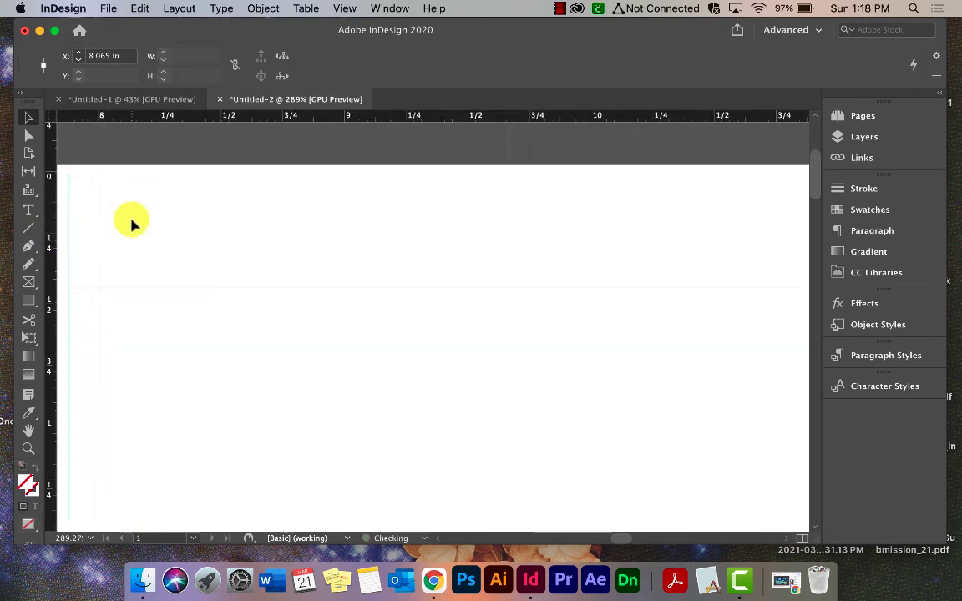
Add vertical ruler guides on both sides of the 12 in guide, with the one after it at X 12.0625 in
scroll(132, 224, down, 1)
scroll(132, 222, right, 10)
scroll(132, 222, down, 1)
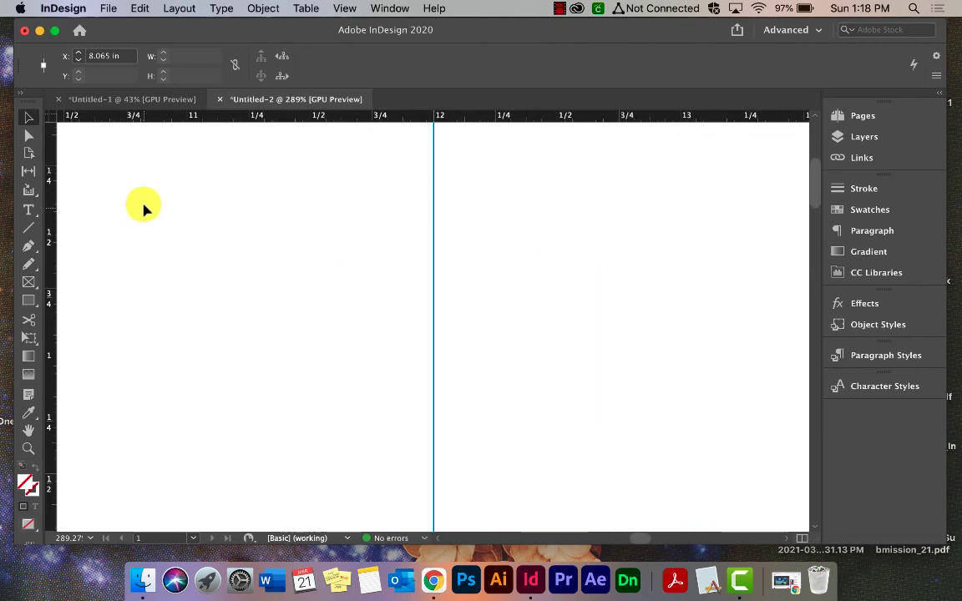
drag(46, 184, 420, 195)
drag(48, 237, 449, 245)
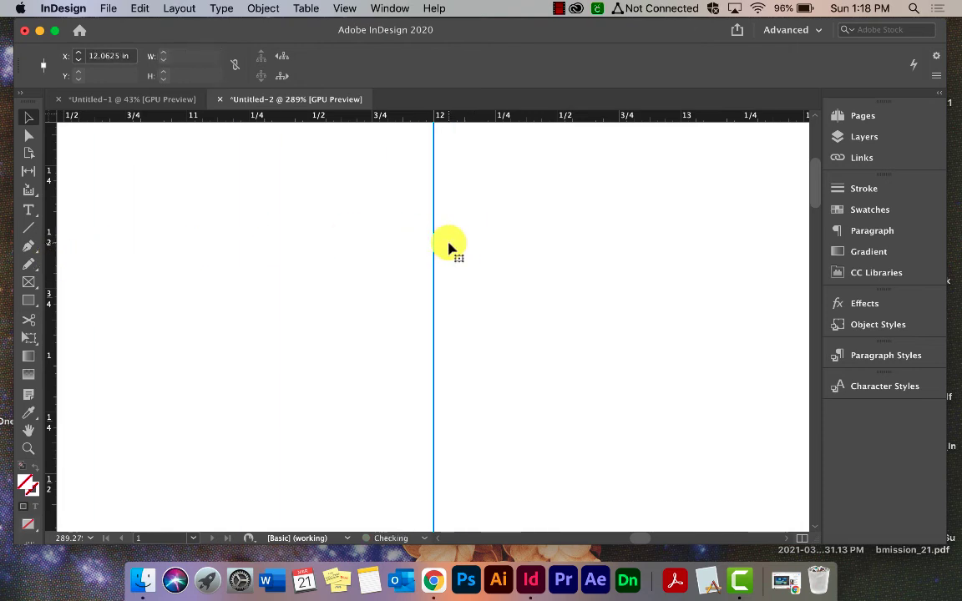
key(super+0)
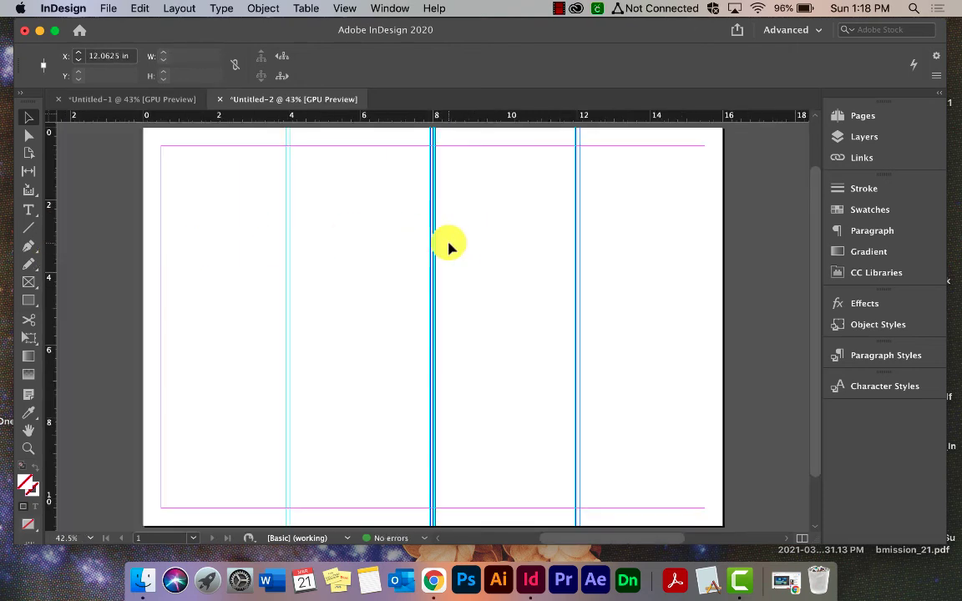
click(727, 335)
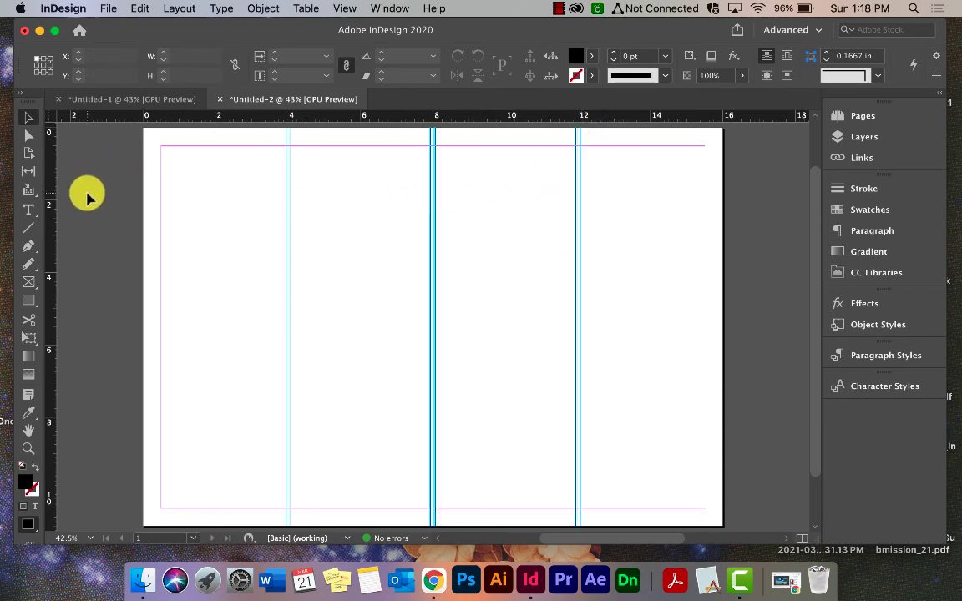
key(w)
key(w)
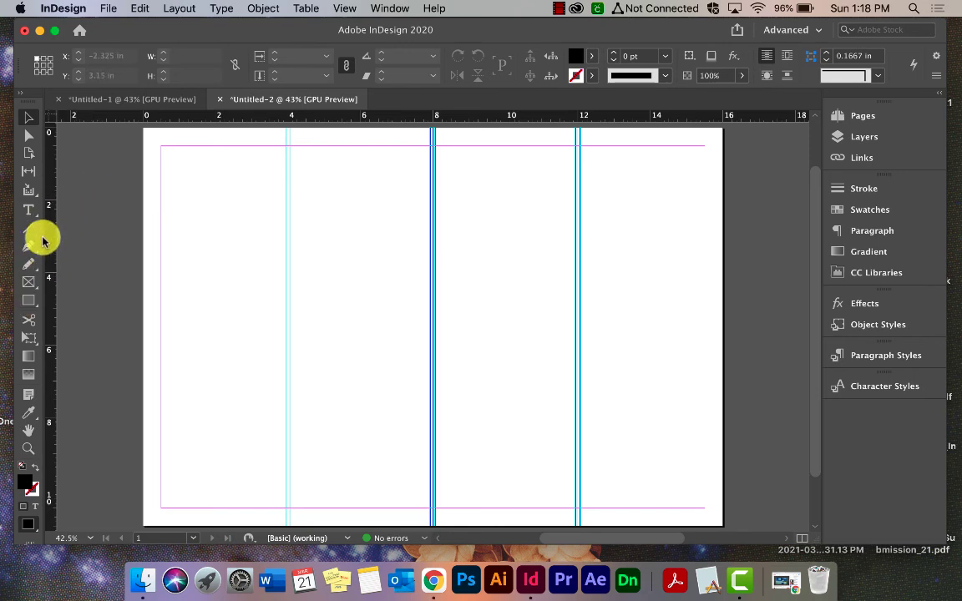
Create a 3.4375 × 10 in text frame in the first column between margin and guide, and fill it with placeholder text
click(27, 210)
drag(164, 151, 286, 511)
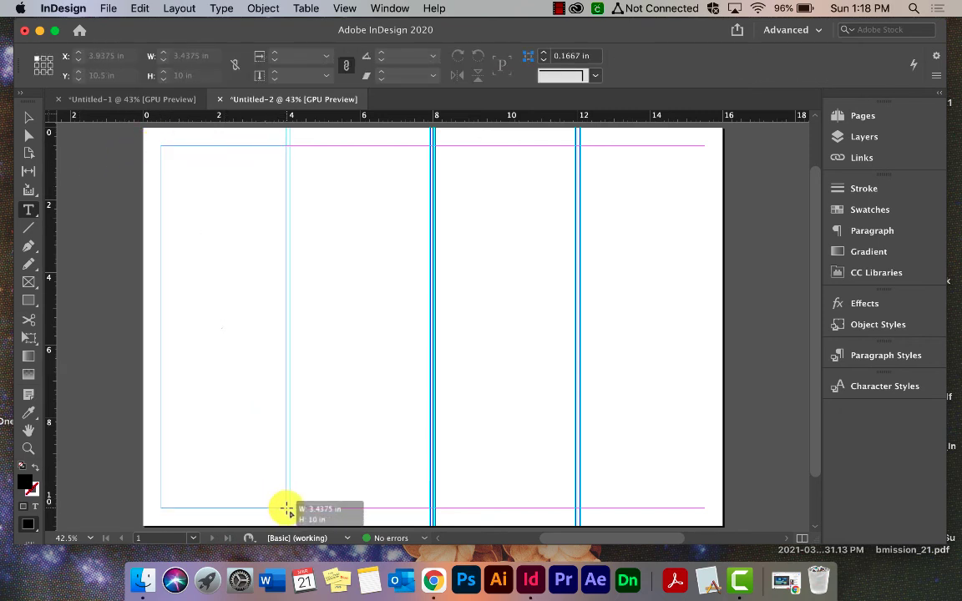
drag(286, 509, 286, 508)
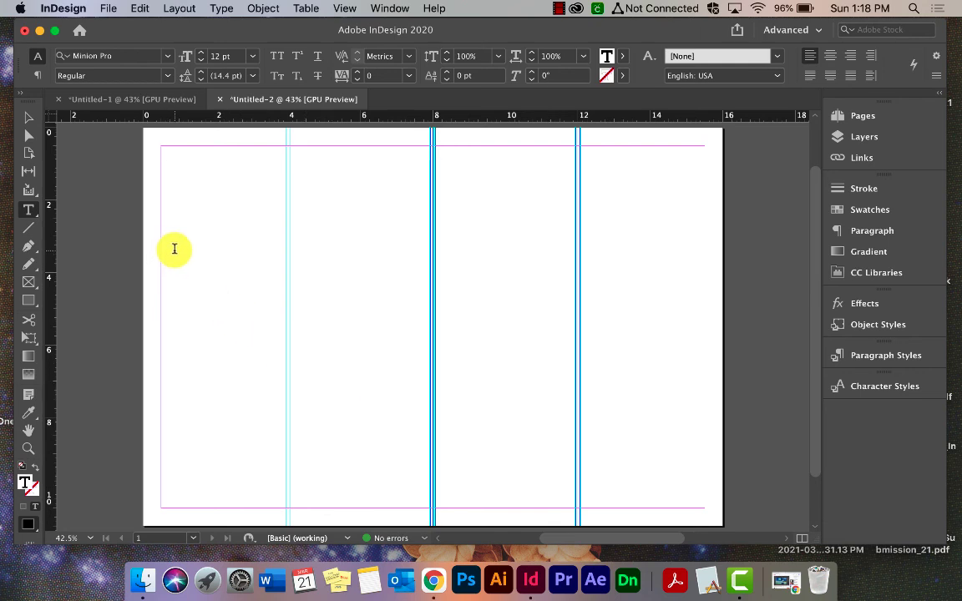
click(222, 8)
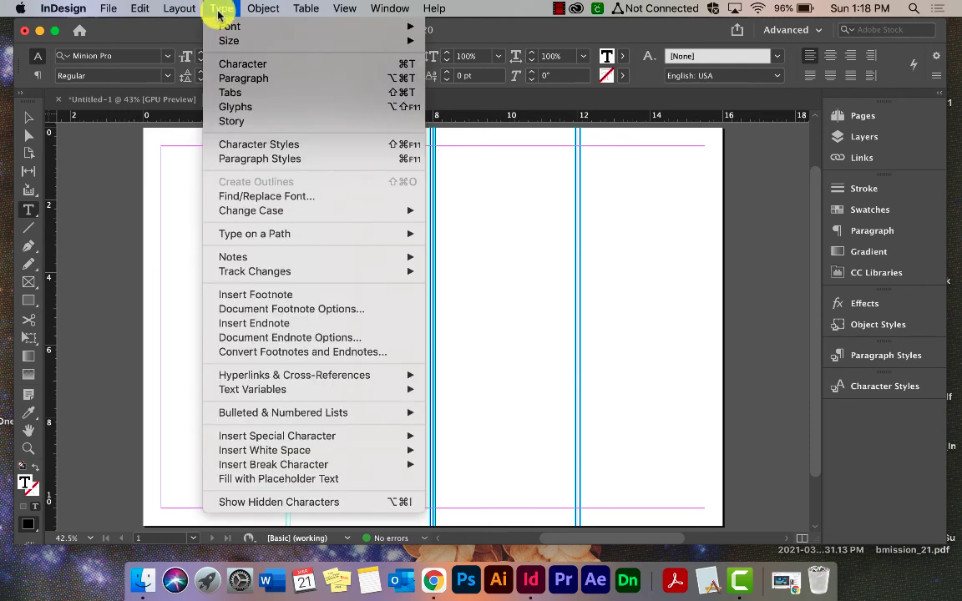
click(284, 479)
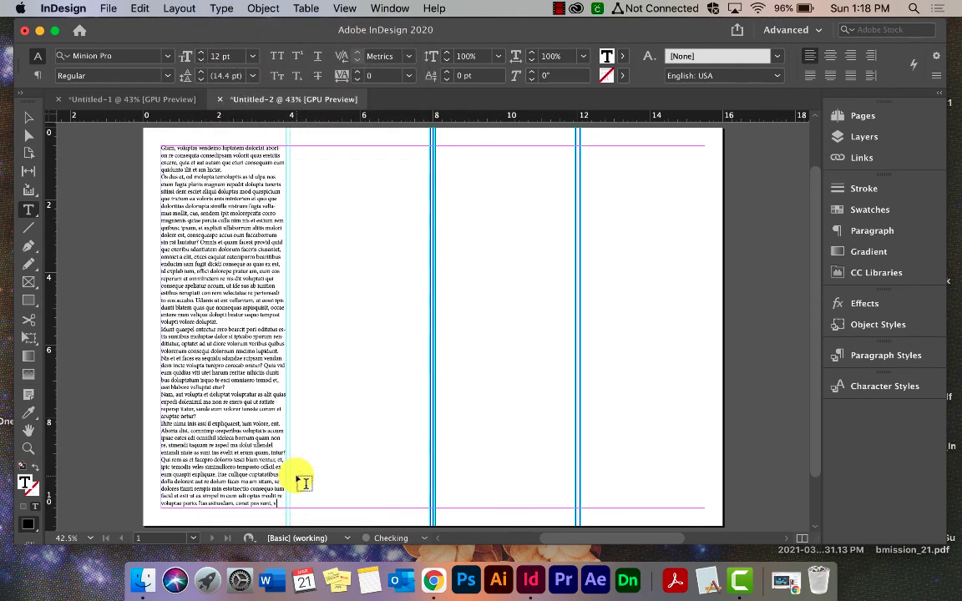
Shorten the first column's text frame to about 8.55 in high and thread its overset text into a new frame in the second column
click(26, 117)
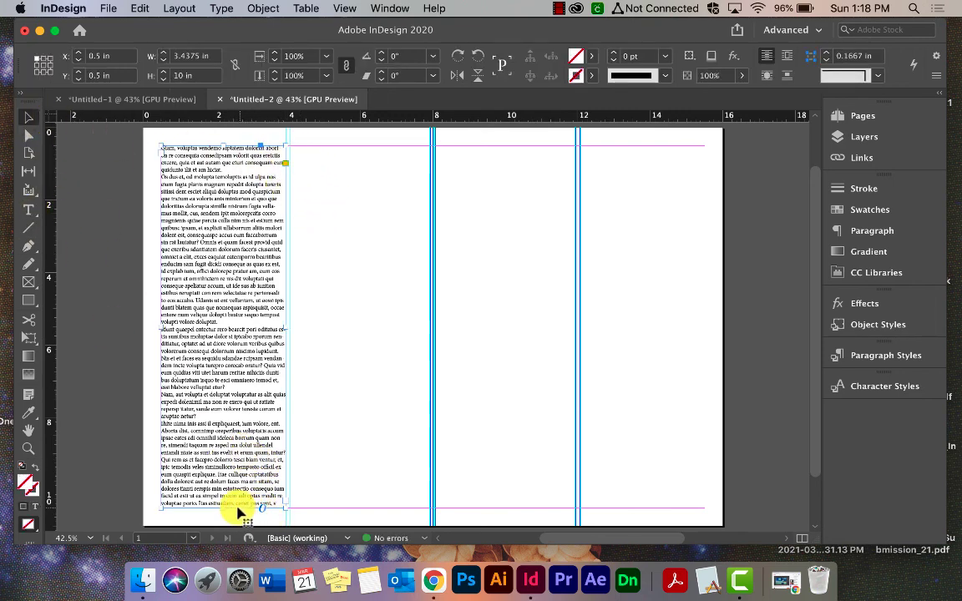
drag(223, 505, 223, 455)
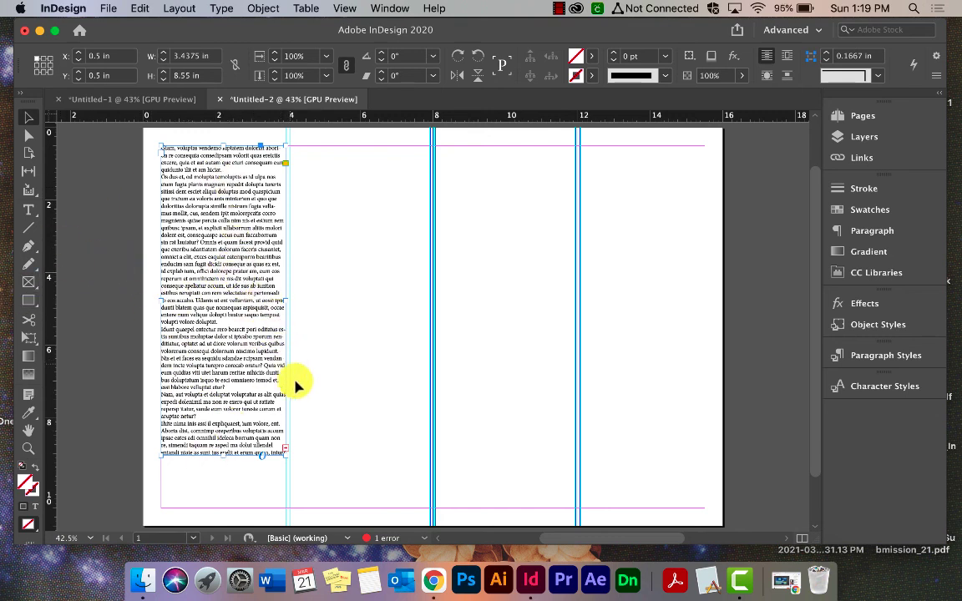
click(285, 451)
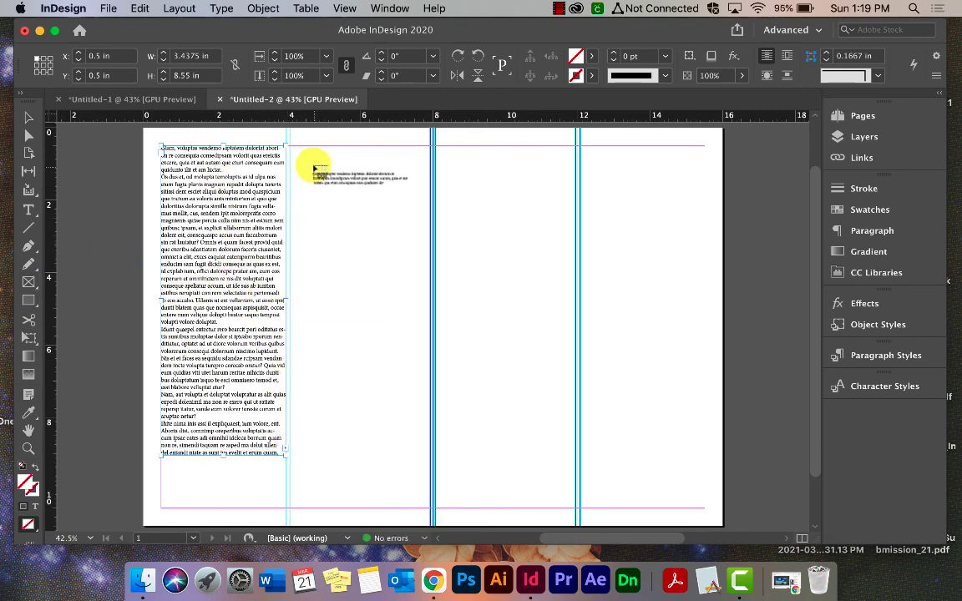
click(293, 149)
drag(292, 149, 431, 488)
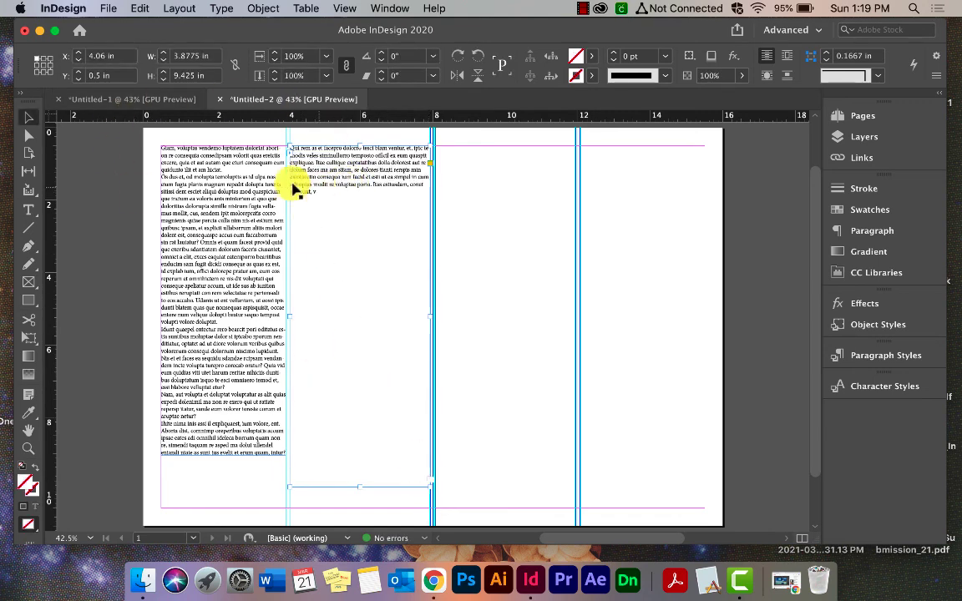
Fill the rest of the threaded second-column text frame with placeholder text
click(29, 210)
click(333, 195)
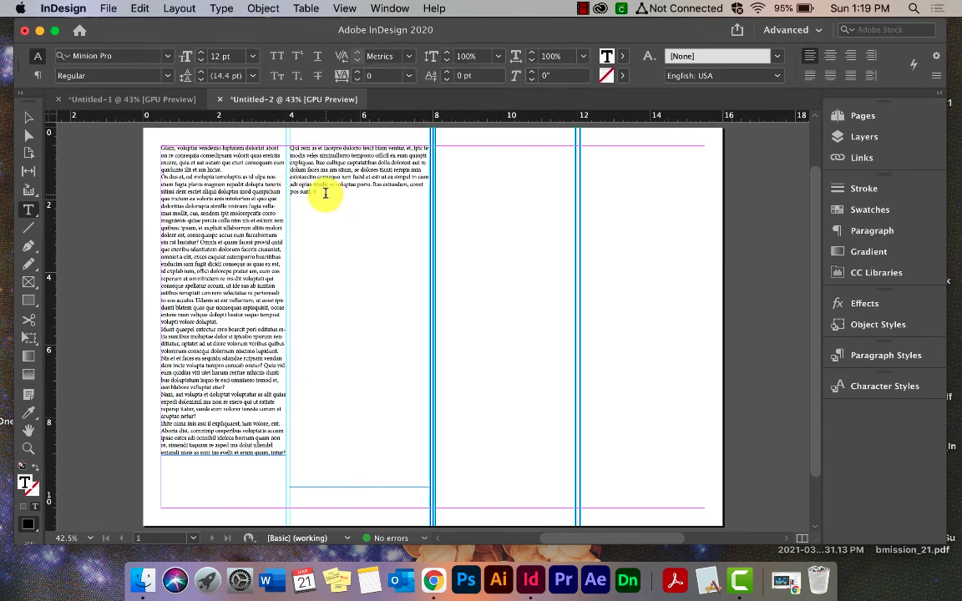
click(219, 8)
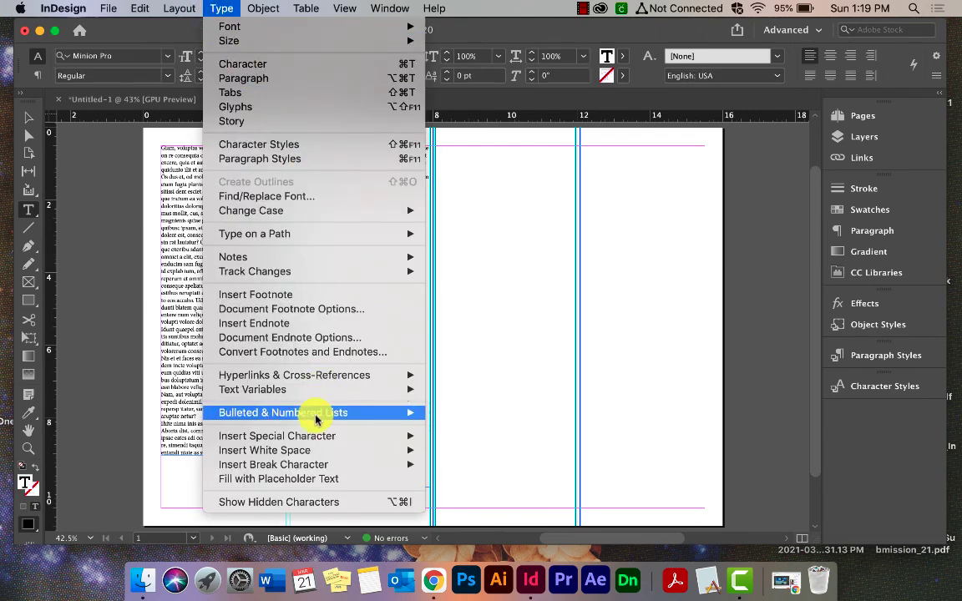
click(320, 480)
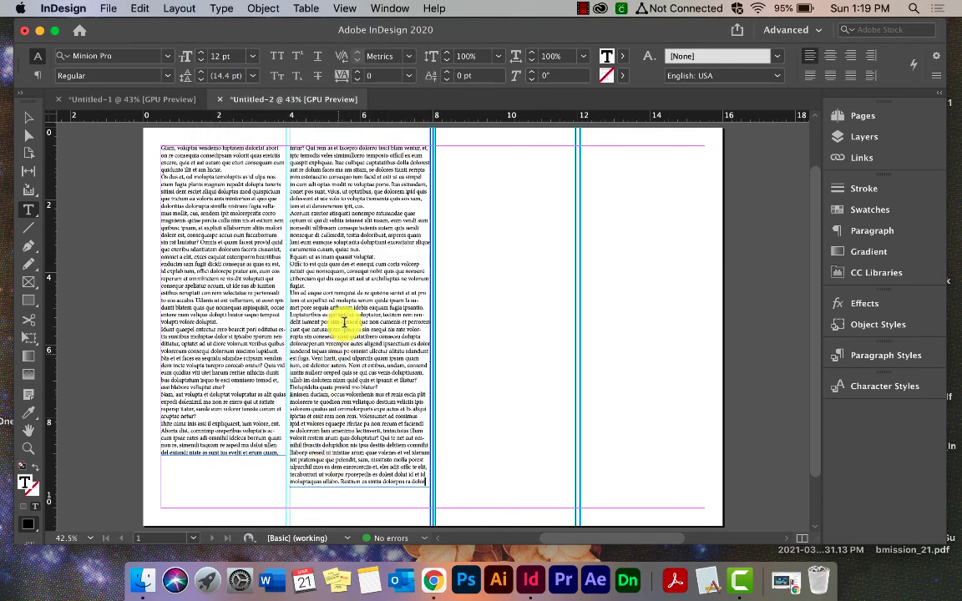
Extend the first and second columns' text frames down to the page's bottom margin
click(29, 117)
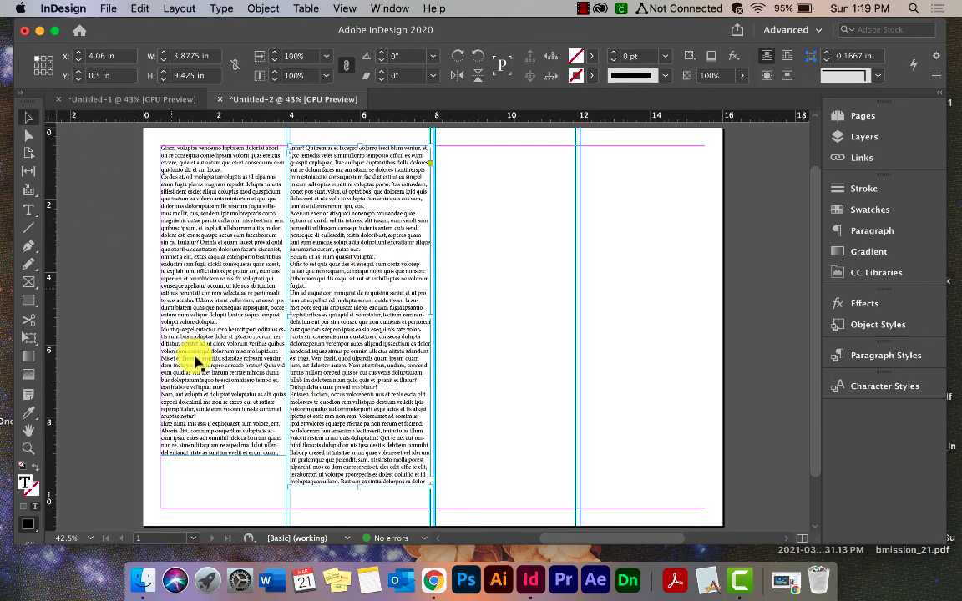
click(215, 455)
drag(220, 472, 221, 509)
click(350, 447)
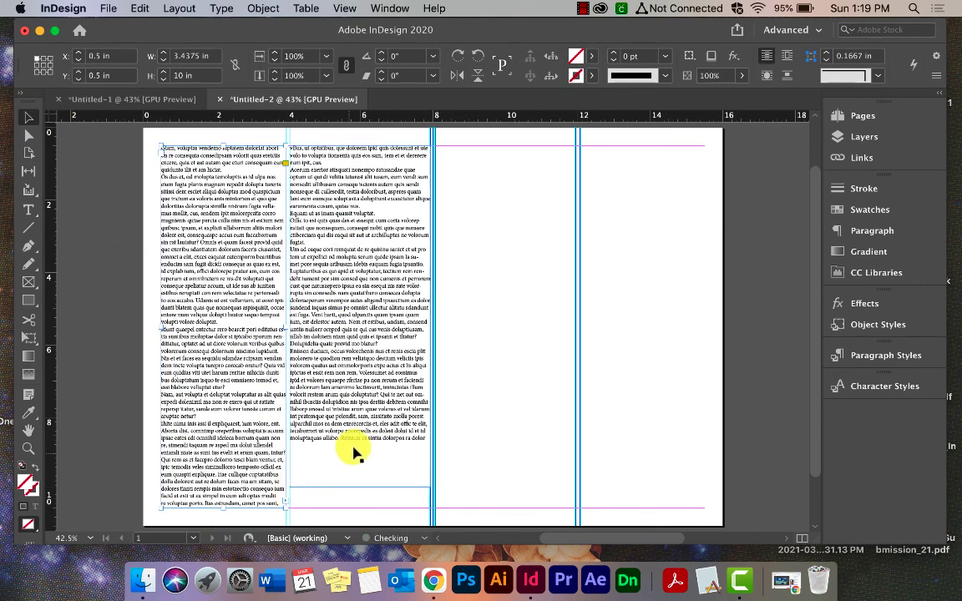
drag(366, 485, 365, 507)
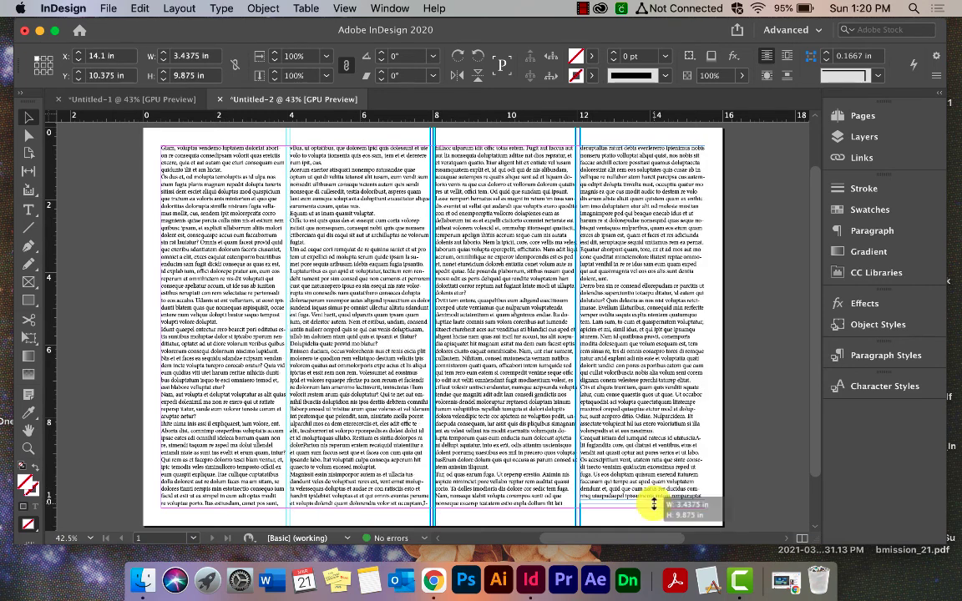
Extend the fourth column's text frame down to the bottom margin and deselect it
drag(654, 504, 679, 505)
click(777, 437)
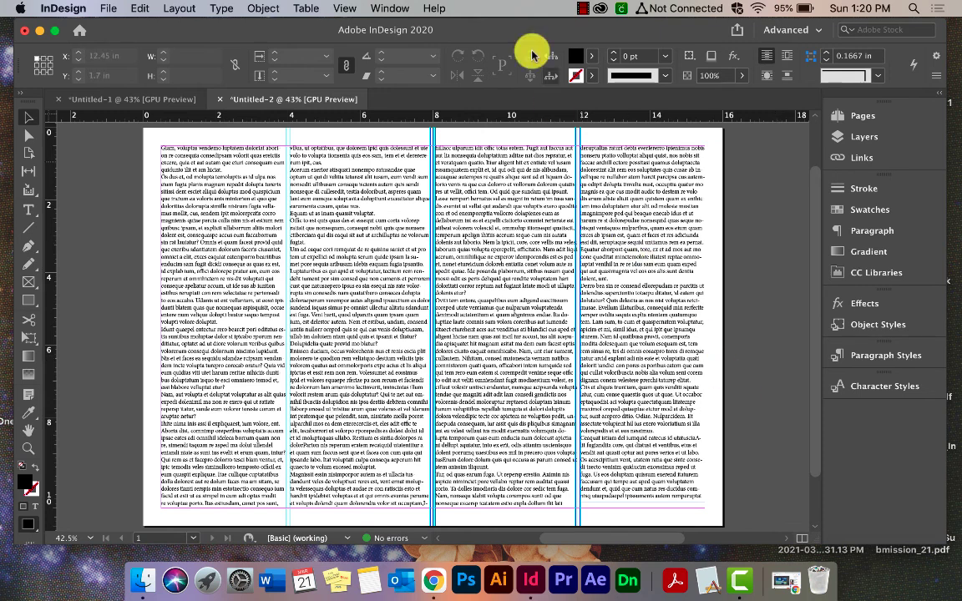
Set the baseline grid color to Orange in the Grids preferences and move the dialog aside to uncover the page
click(107, 7)
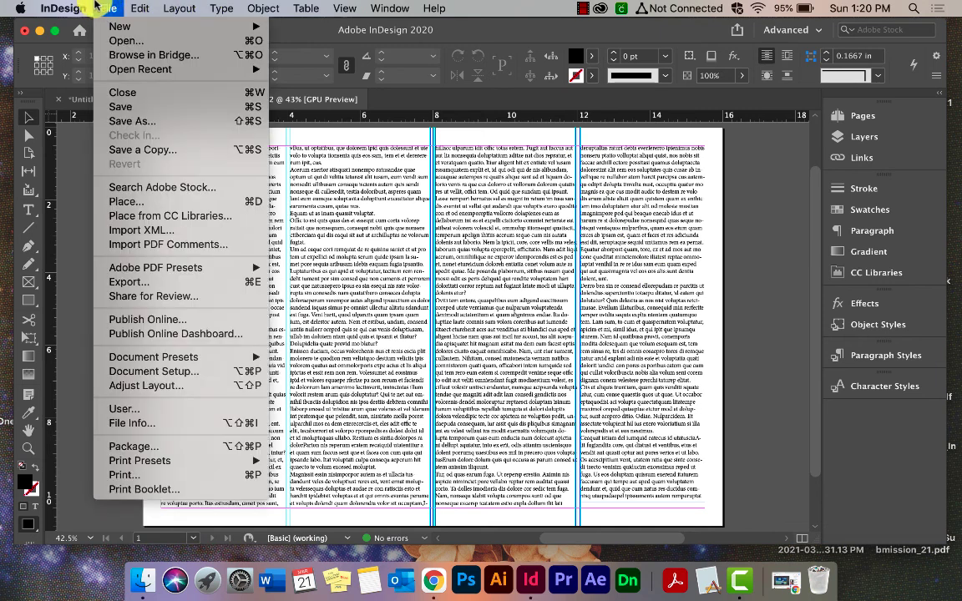
mouse_move(68, 8)
mouse_move(148, 40)
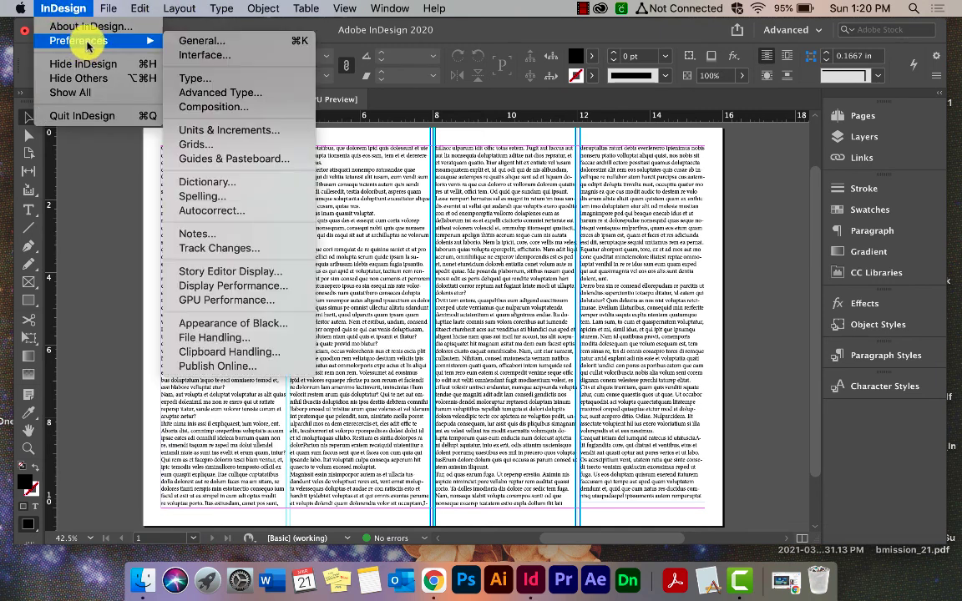
click(223, 147)
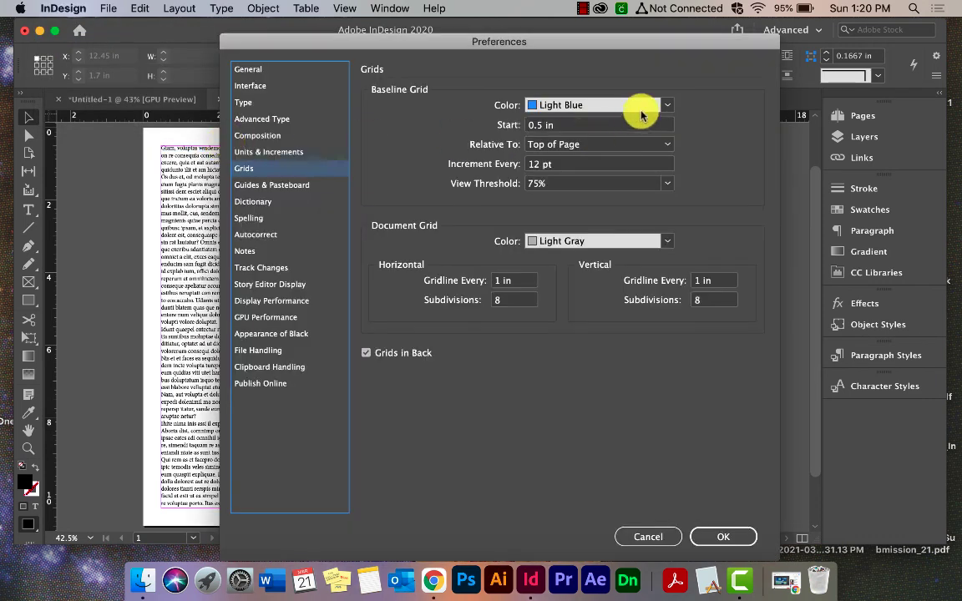
click(668, 105)
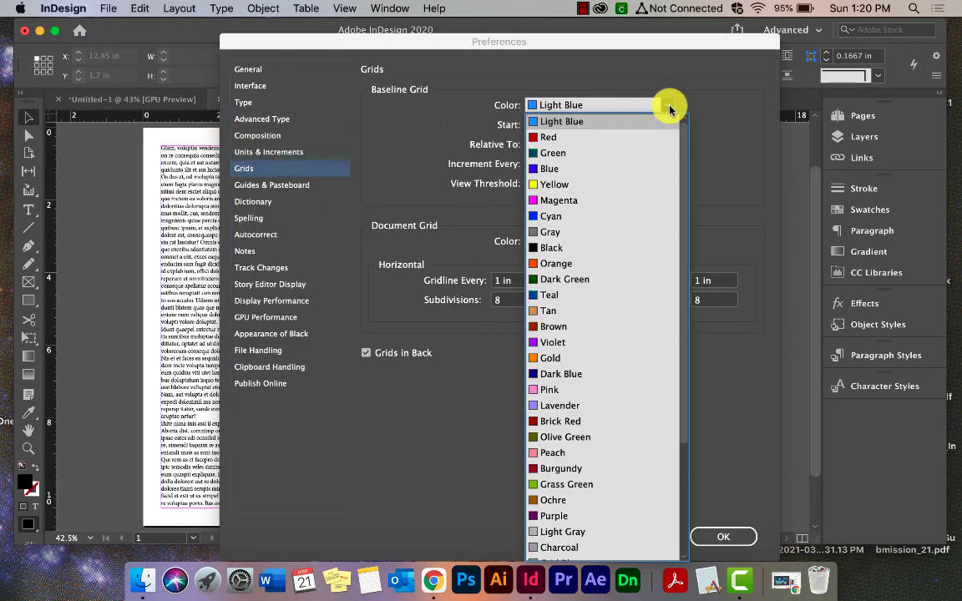
click(577, 265)
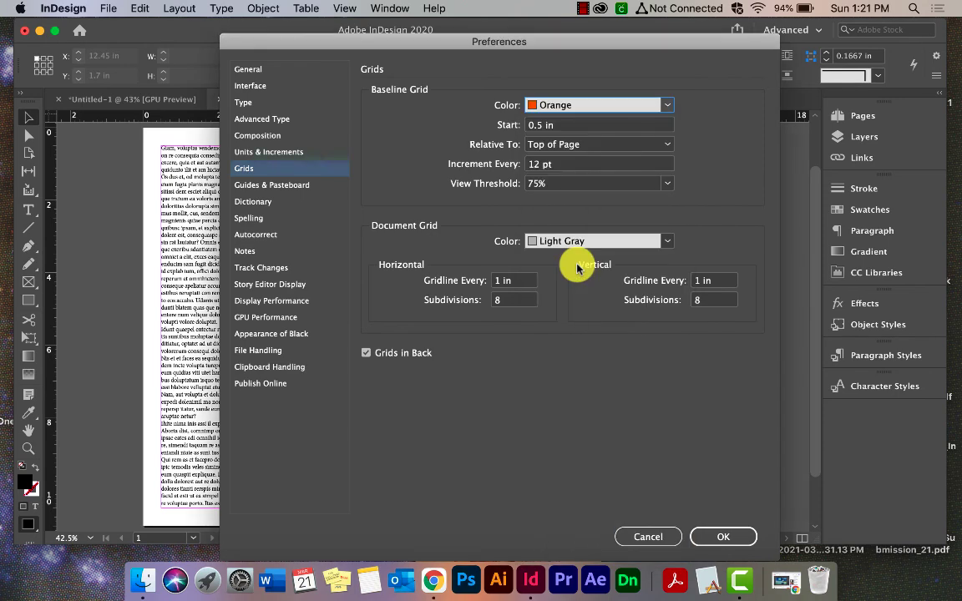
drag(553, 42, 699, 47)
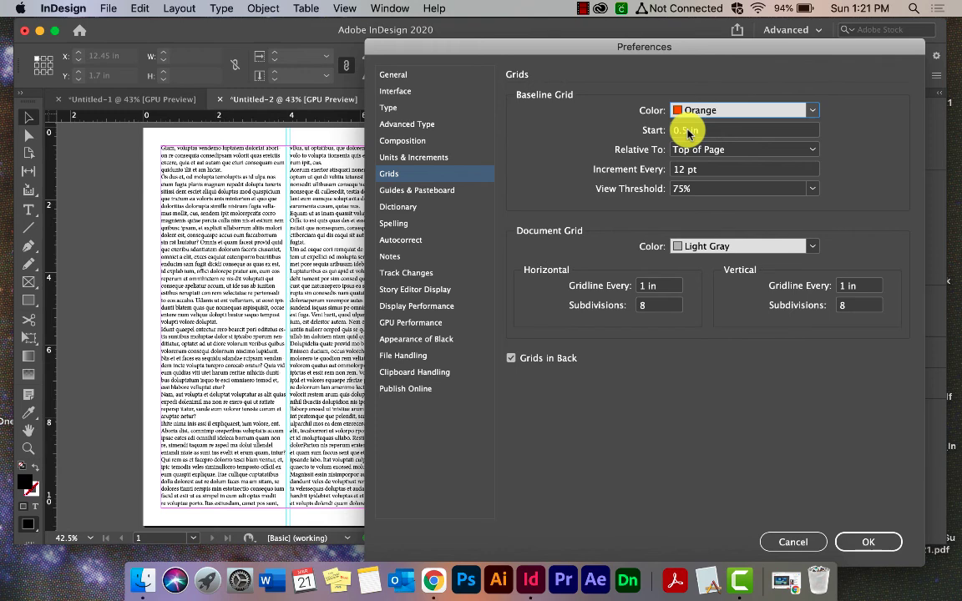
click(746, 154)
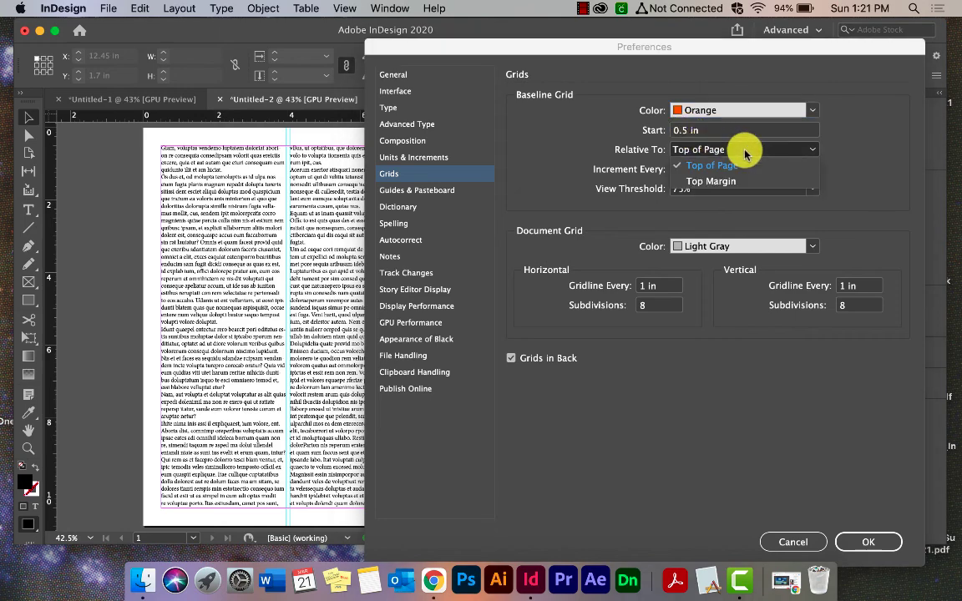
click(717, 183)
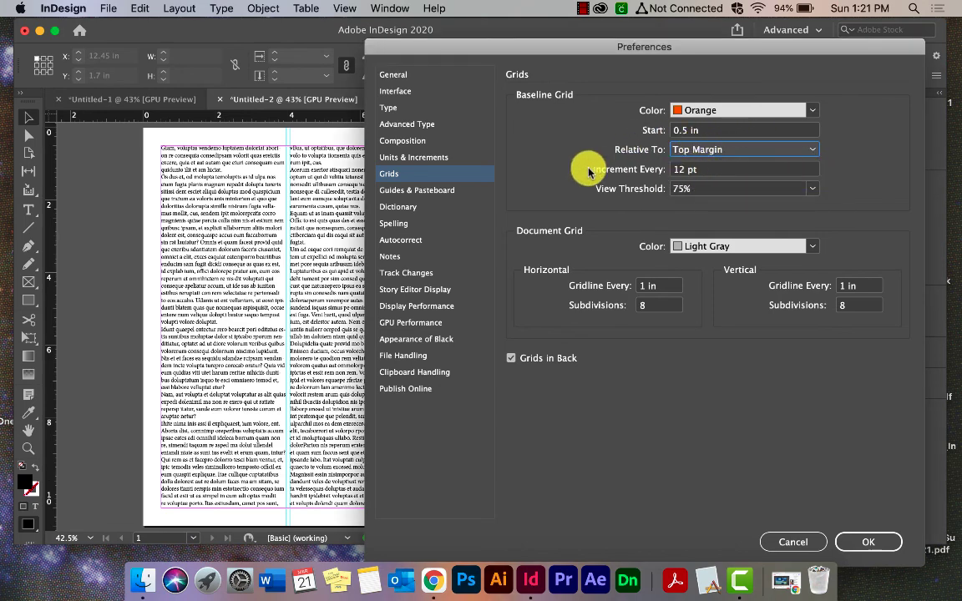
click(679, 168)
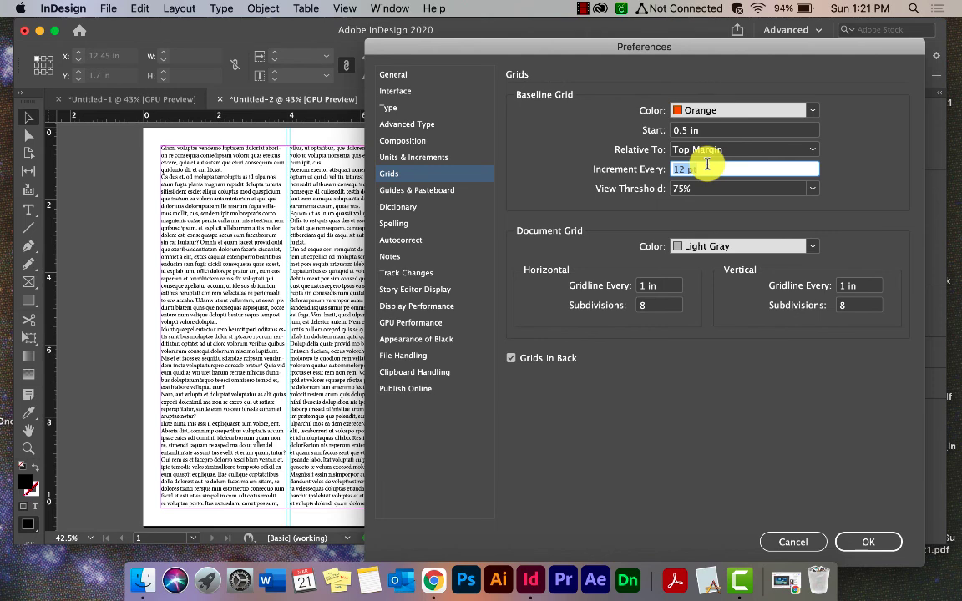
click(802, 543)
Set all the threaded column text to Gill Sans at 14 pt and check its leading
key(t)
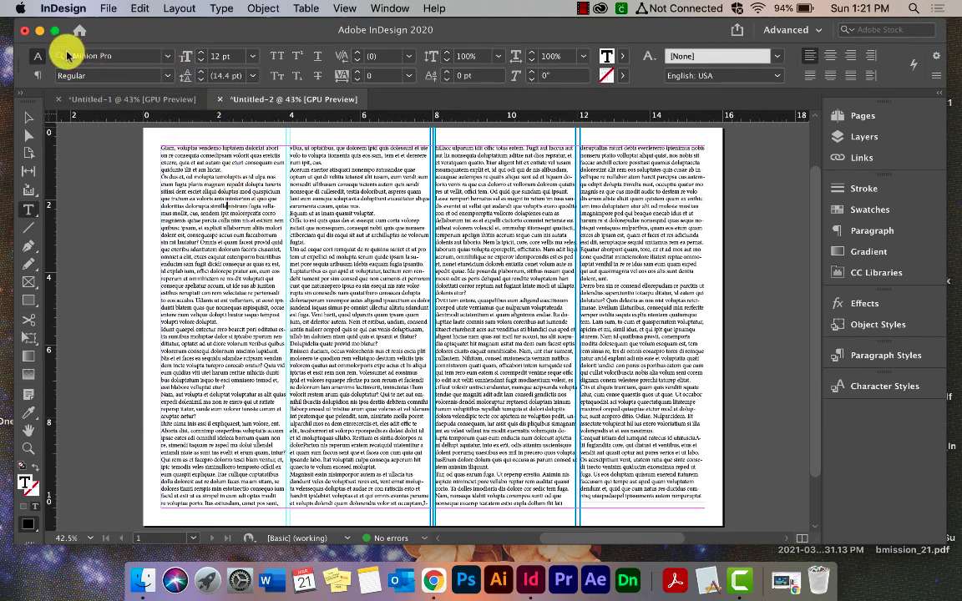
key(super+a)
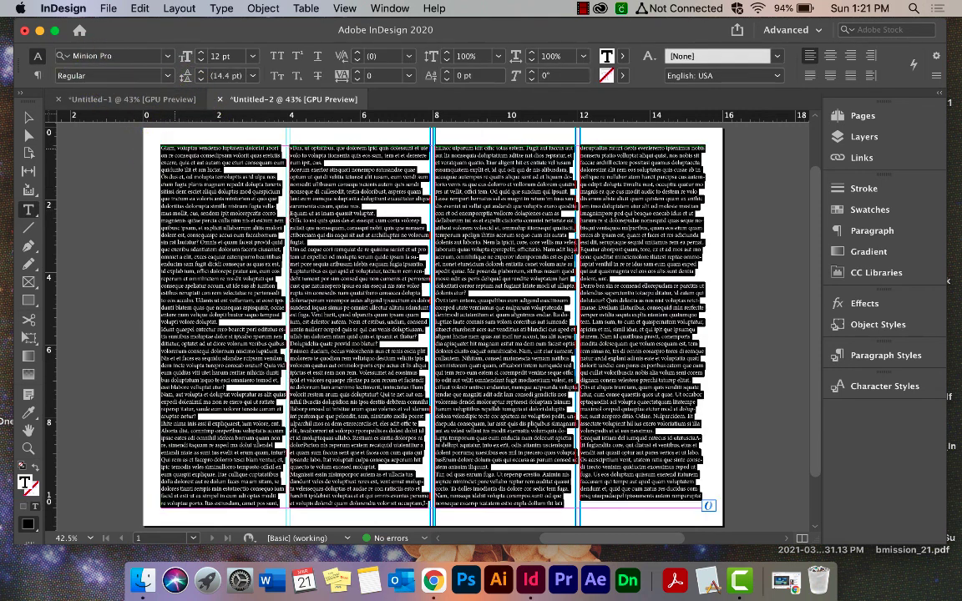
click(167, 57)
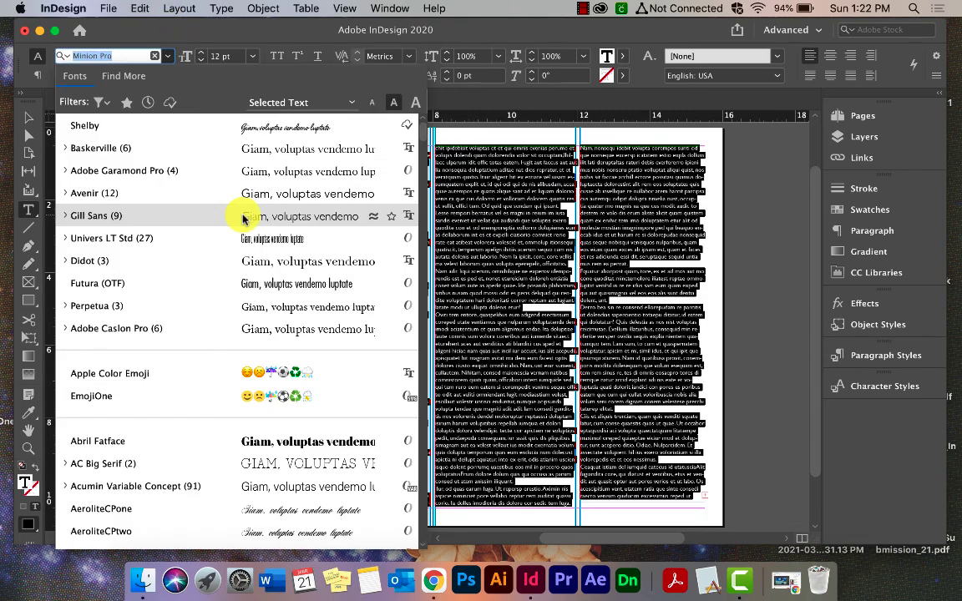
click(242, 218)
click(251, 56)
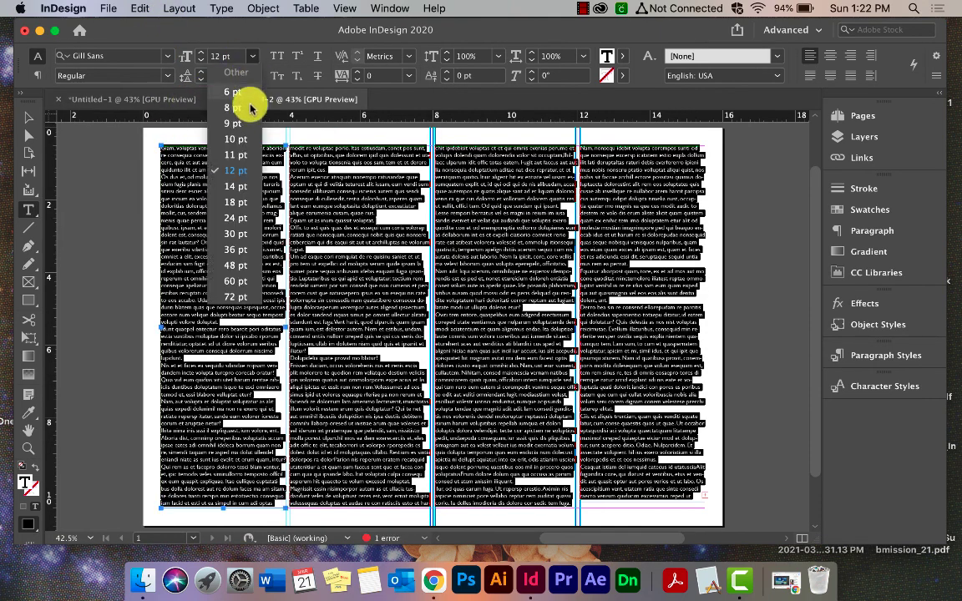
click(247, 181)
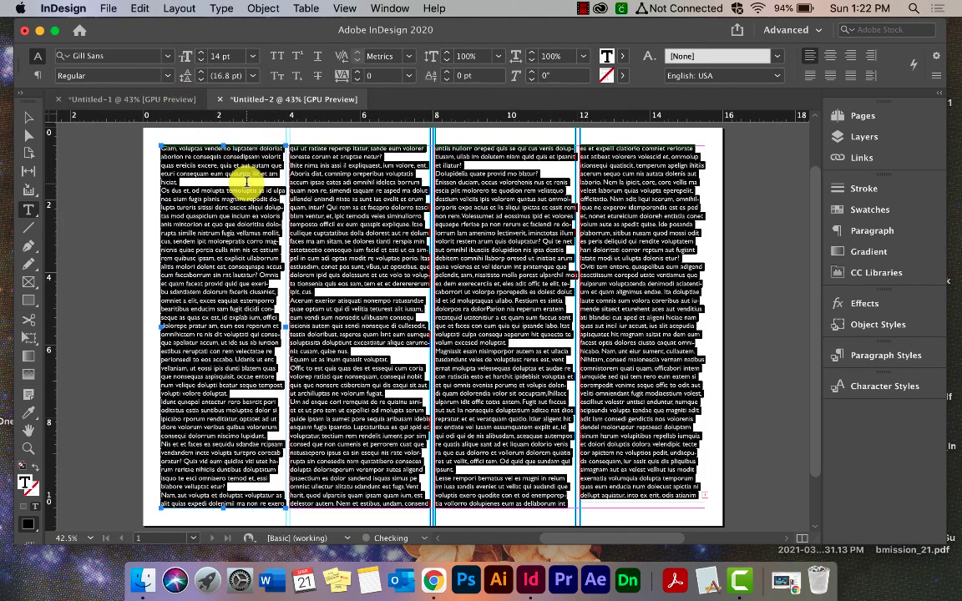
click(229, 77)
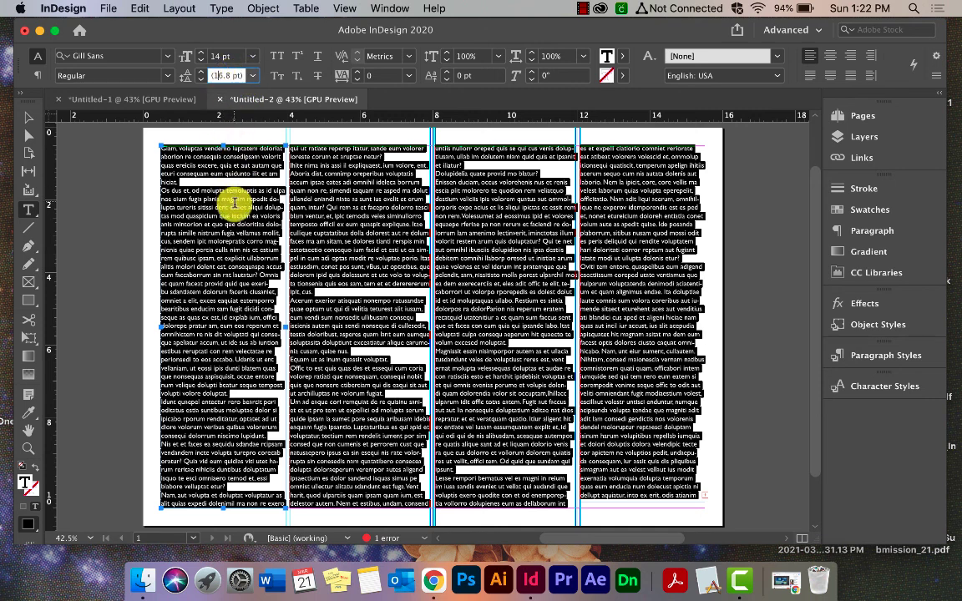
click(229, 199)
click(238, 75)
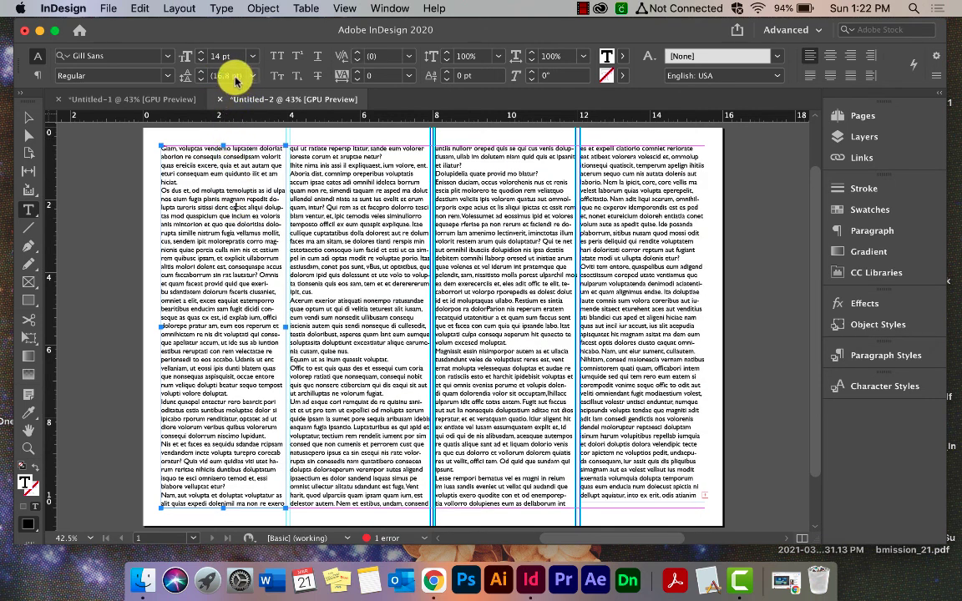
click(188, 223)
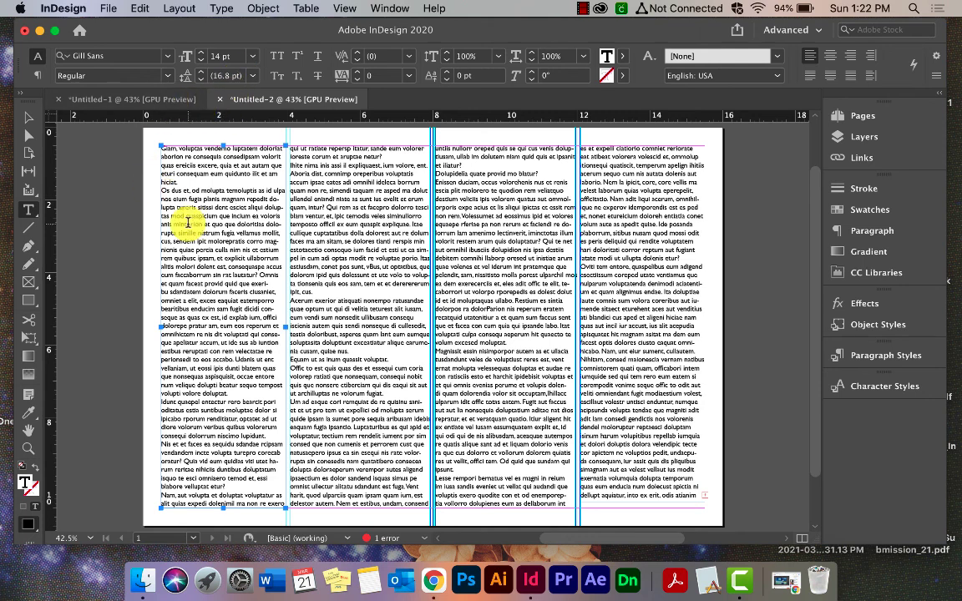
Set the baseline grid's color to Orange and its start relative to Top Margin in the Grids preferences
click(83, 8)
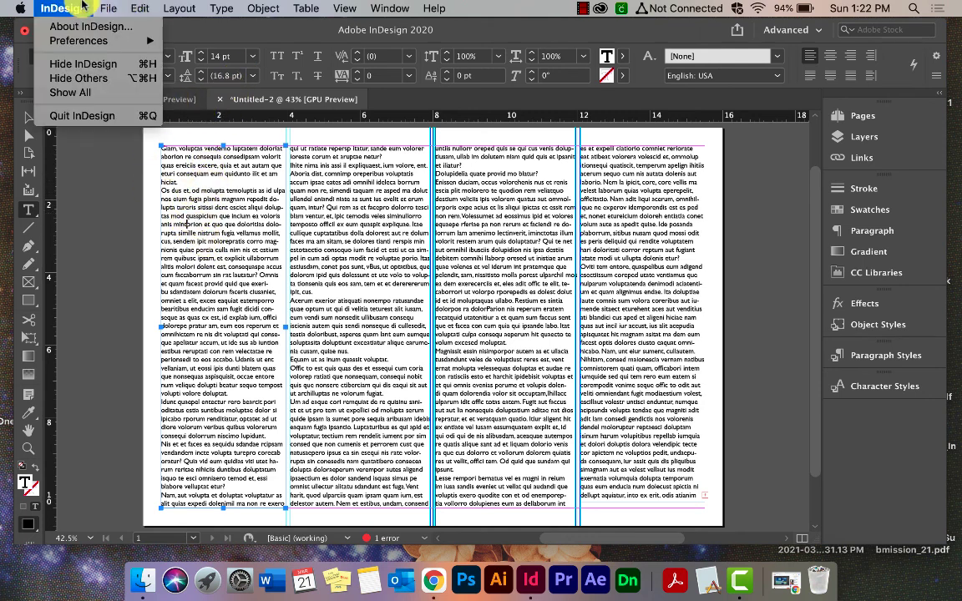
mouse_move(65, 38)
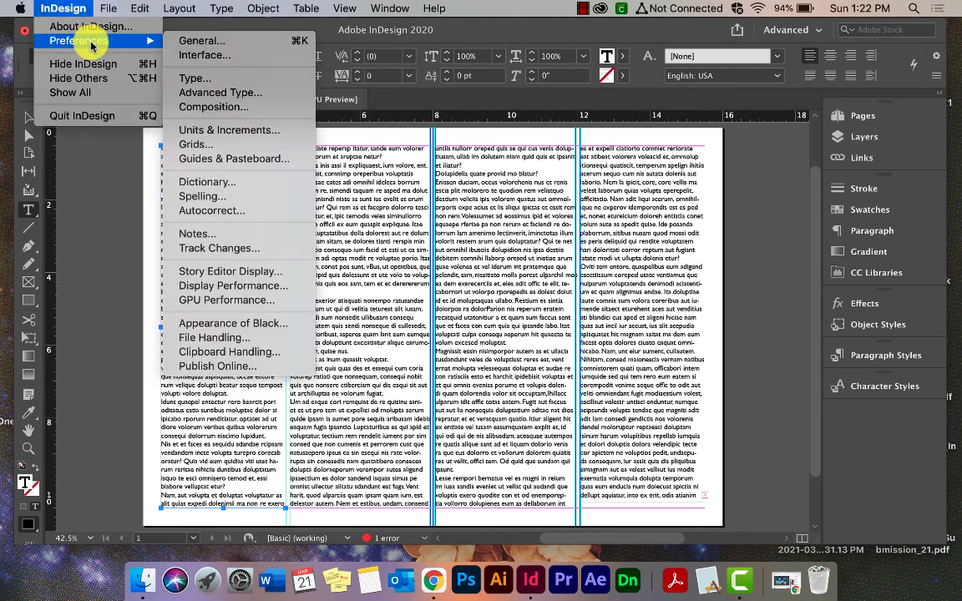
click(211, 145)
click(677, 111)
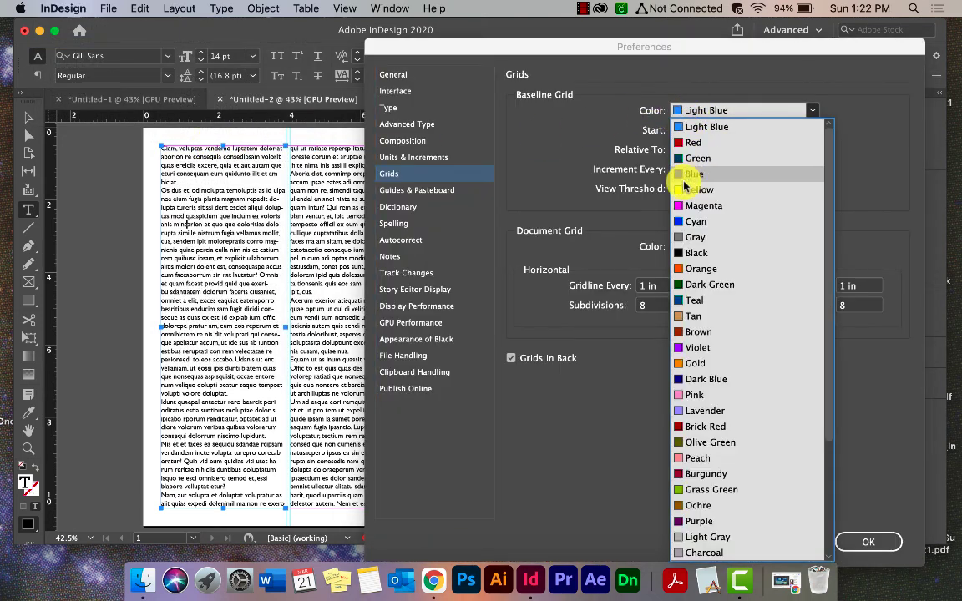
click(689, 268)
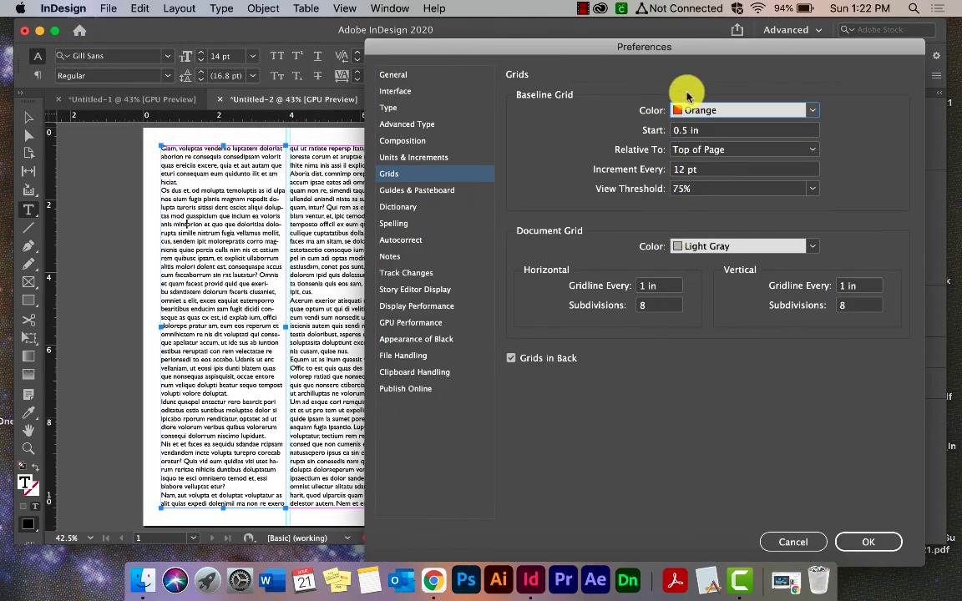
click(714, 152)
click(710, 179)
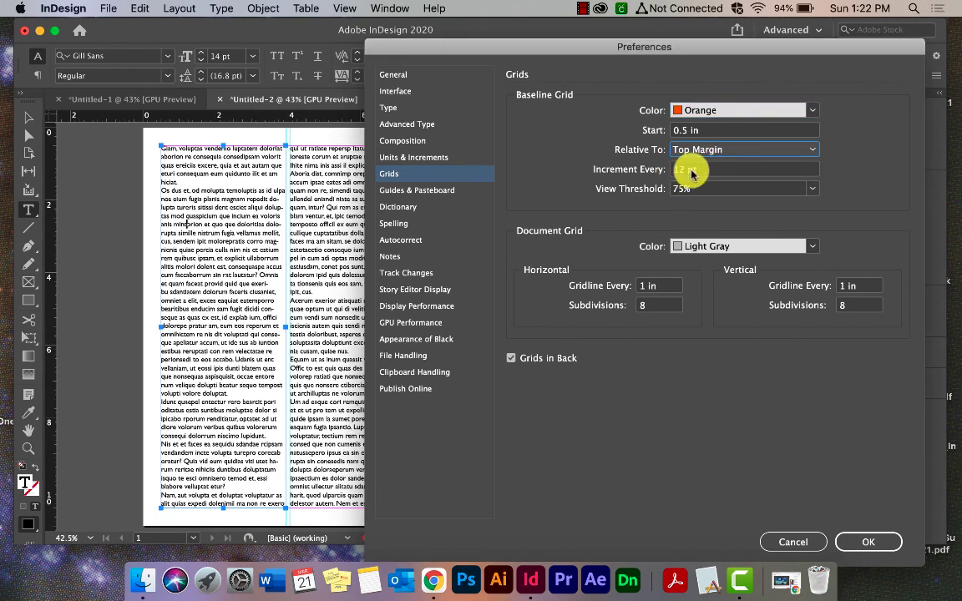
Set the baseline grid increment to 16.8 pt and the view threshold to 25%, and apply the preferences
click(700, 170)
text(1)
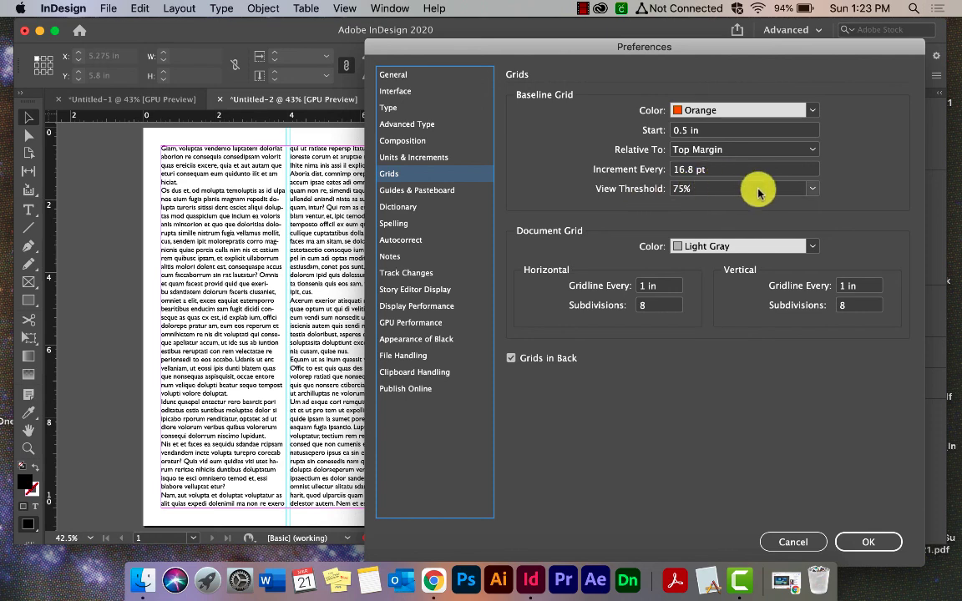
click(811, 190)
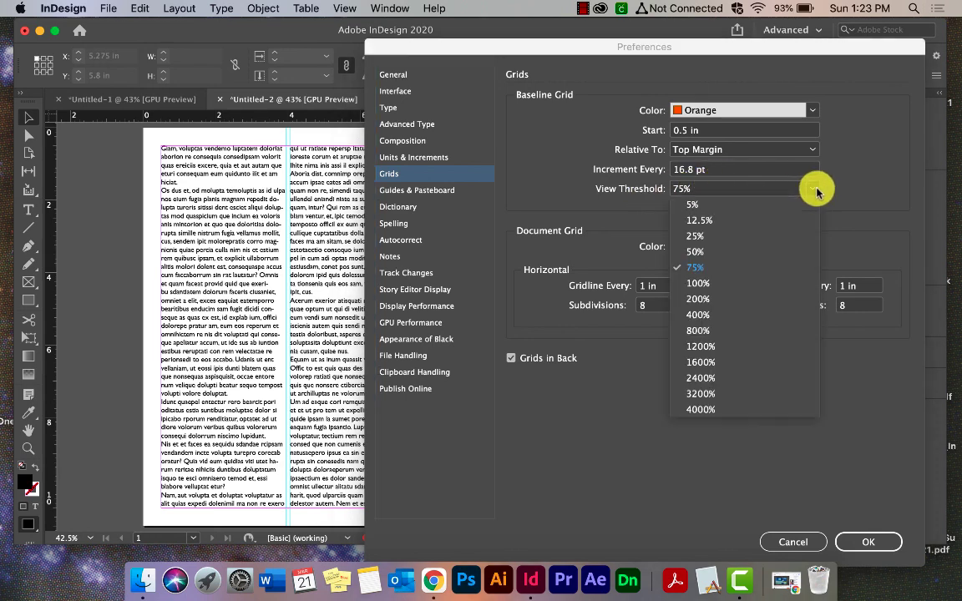
click(721, 237)
key(Return)
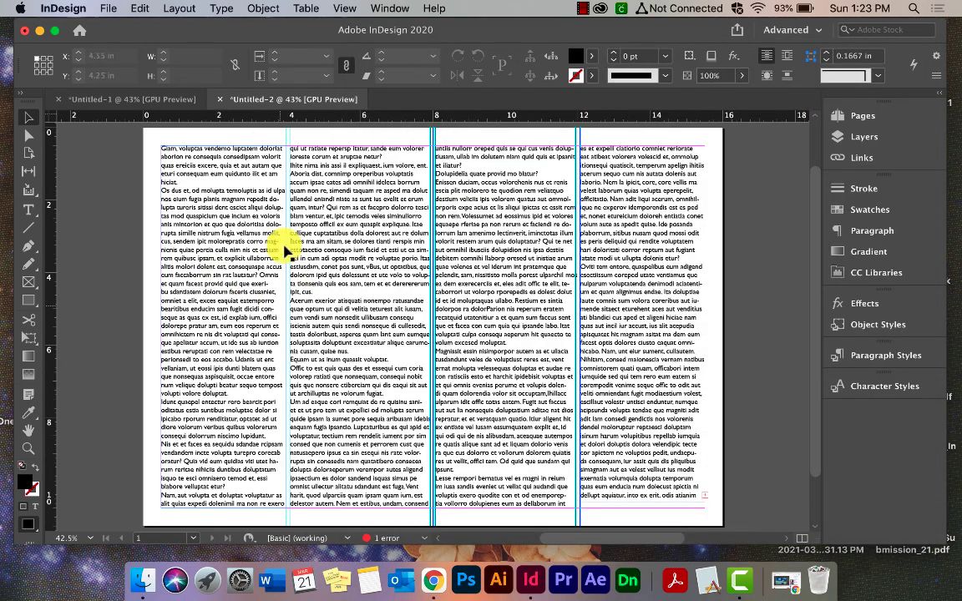
Show the baseline grid on the page
scroll(136, 276, up, 3)
scroll(137, 275, up, 2)
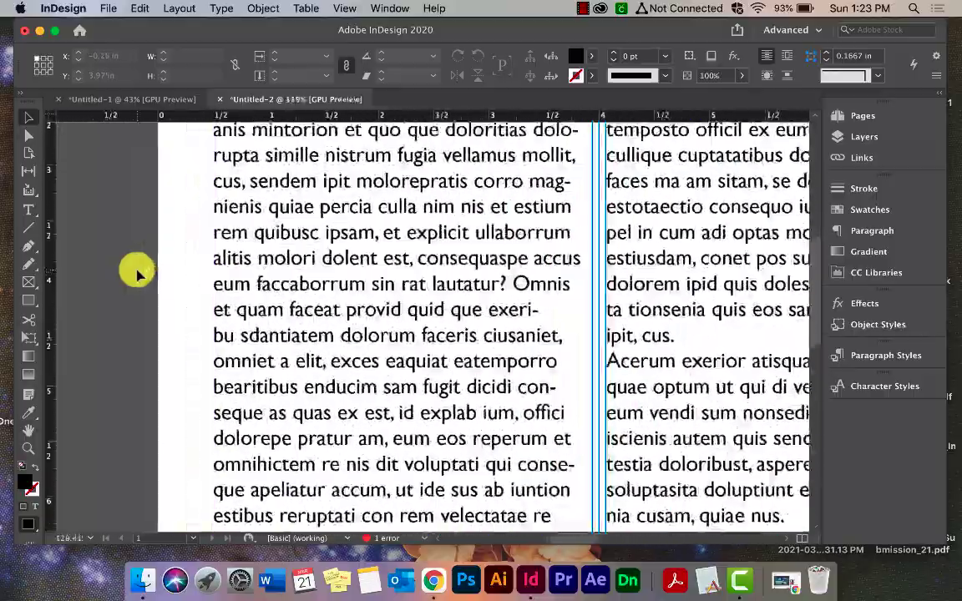
scroll(138, 270, down, 6)
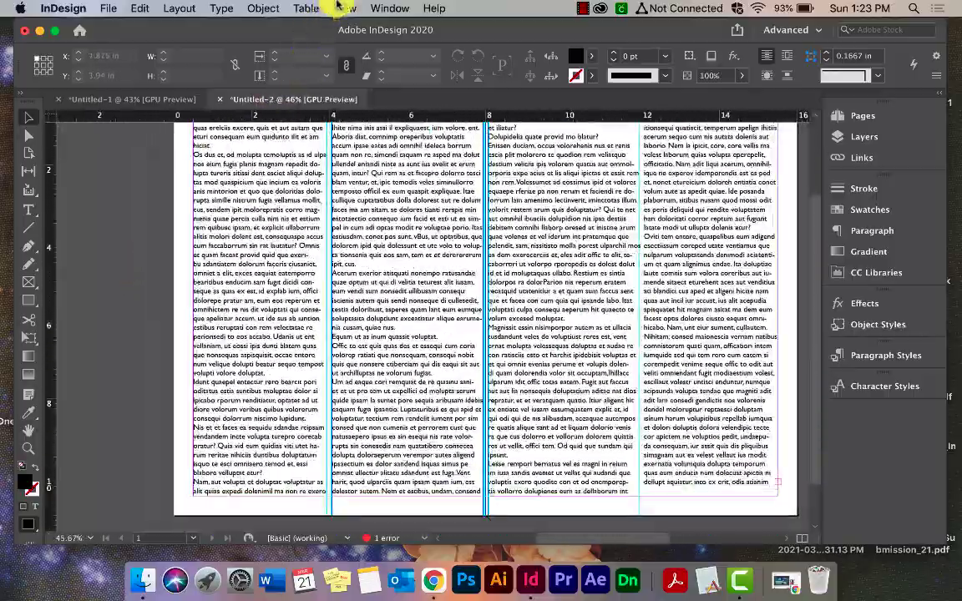
click(343, 9)
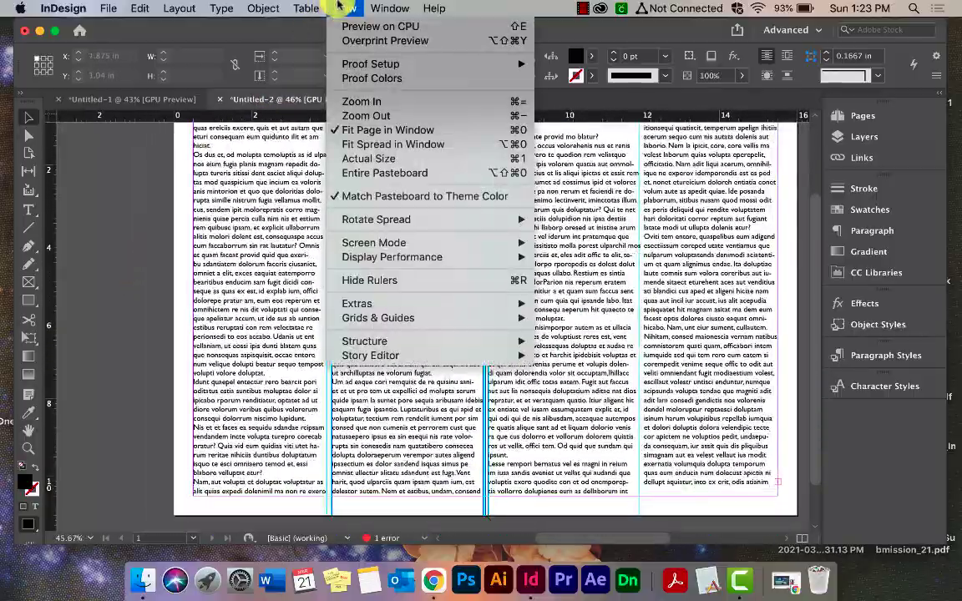
mouse_move(381, 316)
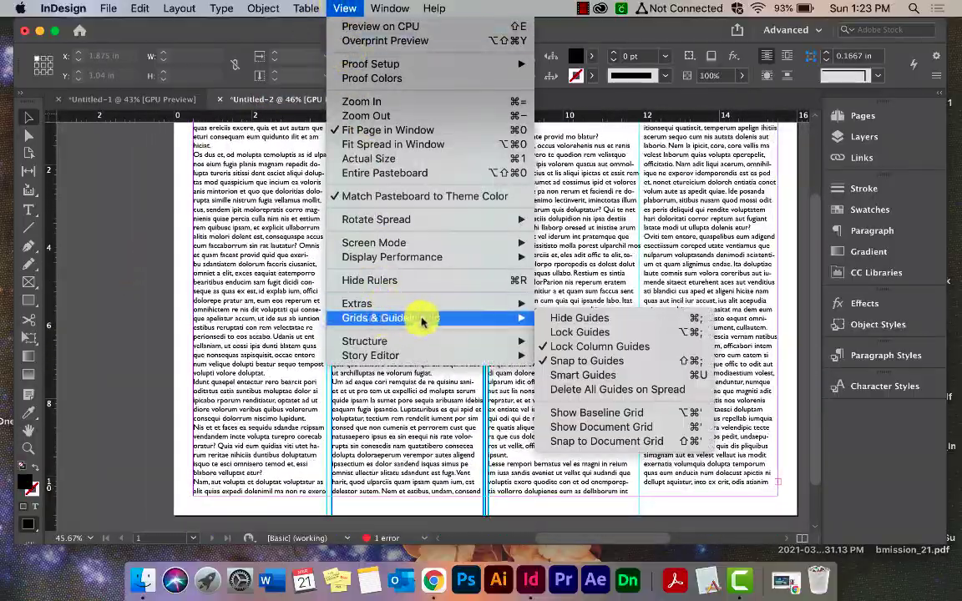
click(575, 412)
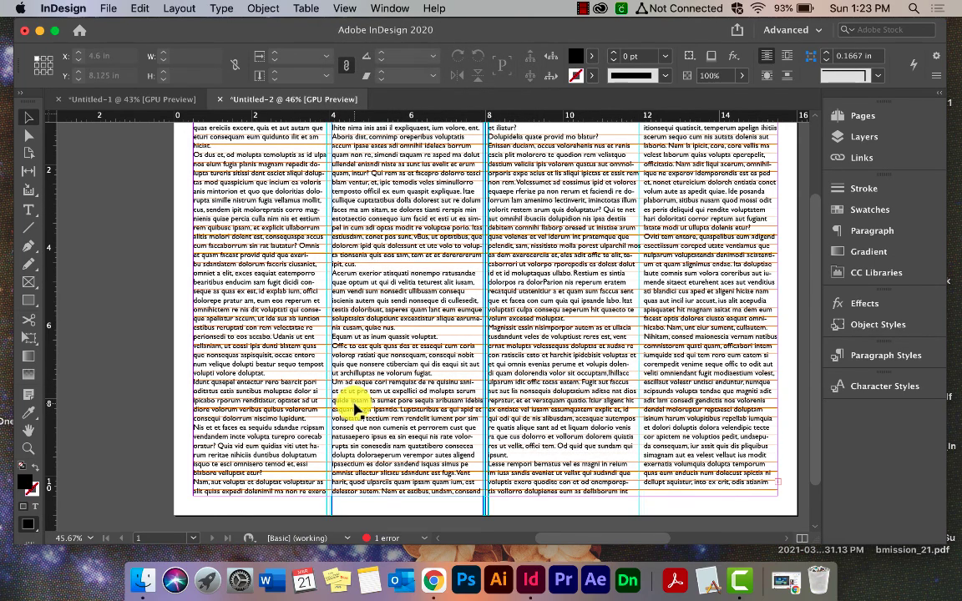
Examine the baseline grid's display on the page below and above the 25% view threshold
scroll(352, 405, down, 3)
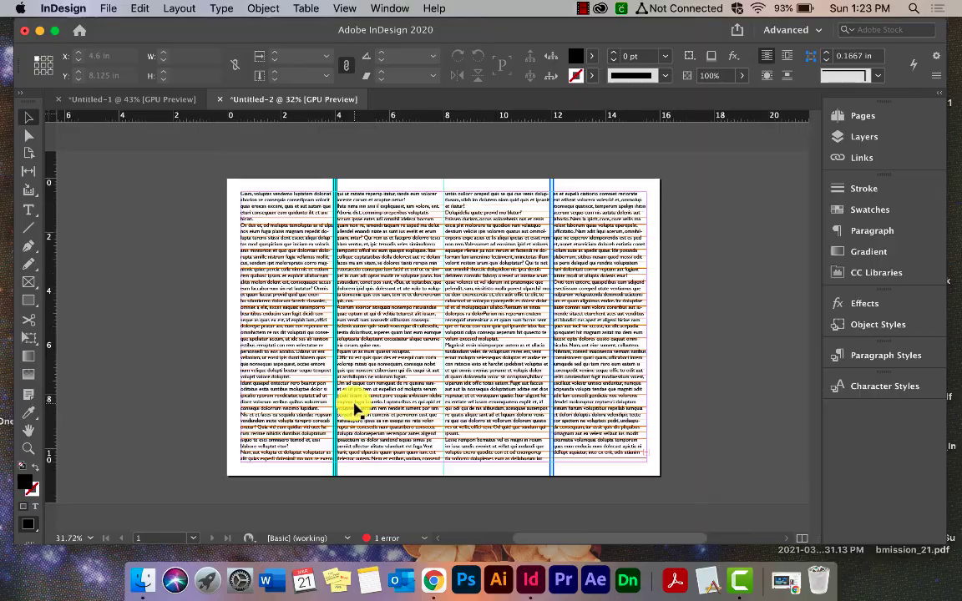
scroll(352, 407, down, 2)
scroll(354, 407, up, 3)
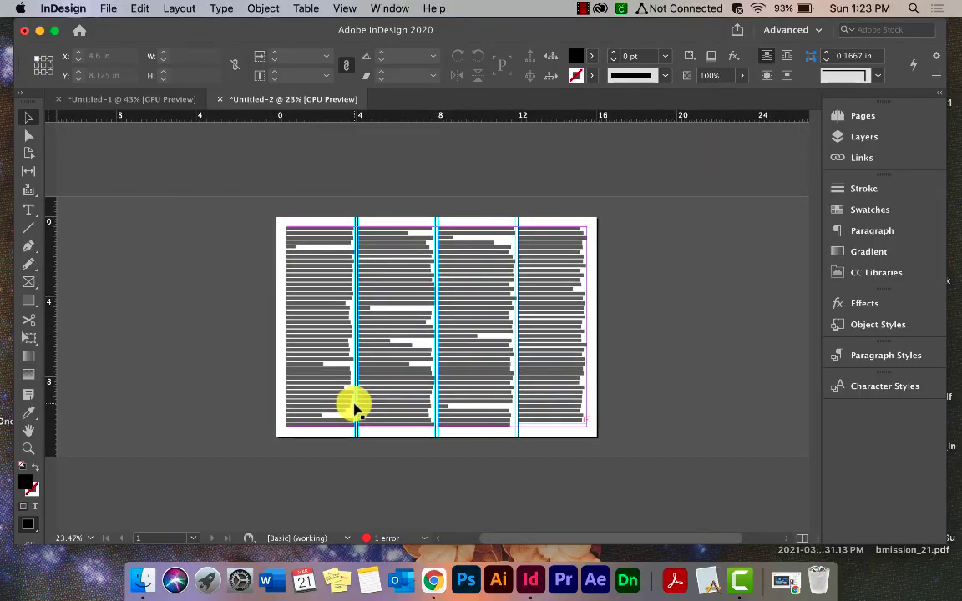
scroll(354, 408, up, 5)
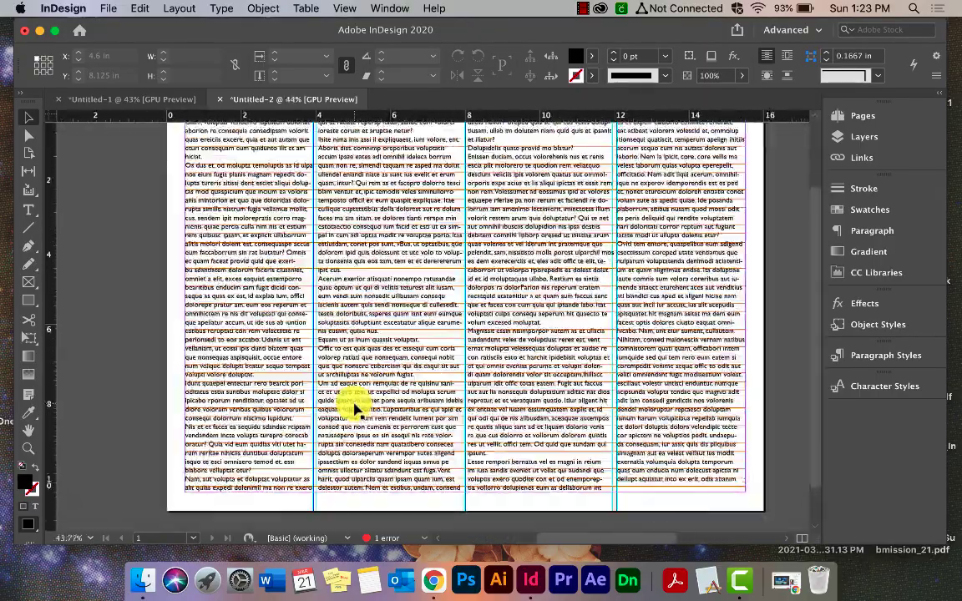
scroll(354, 407, down, 2)
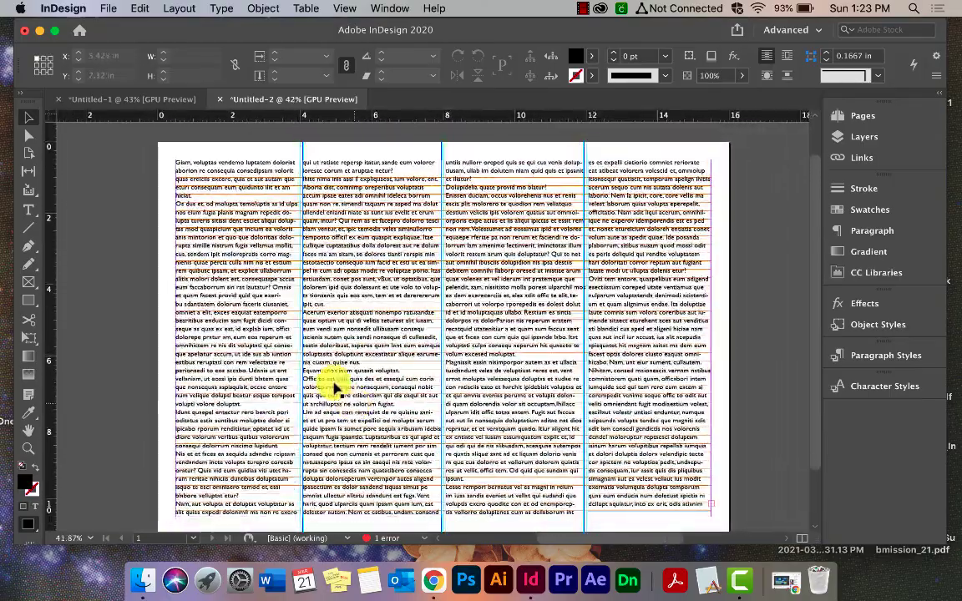
click(60, 9)
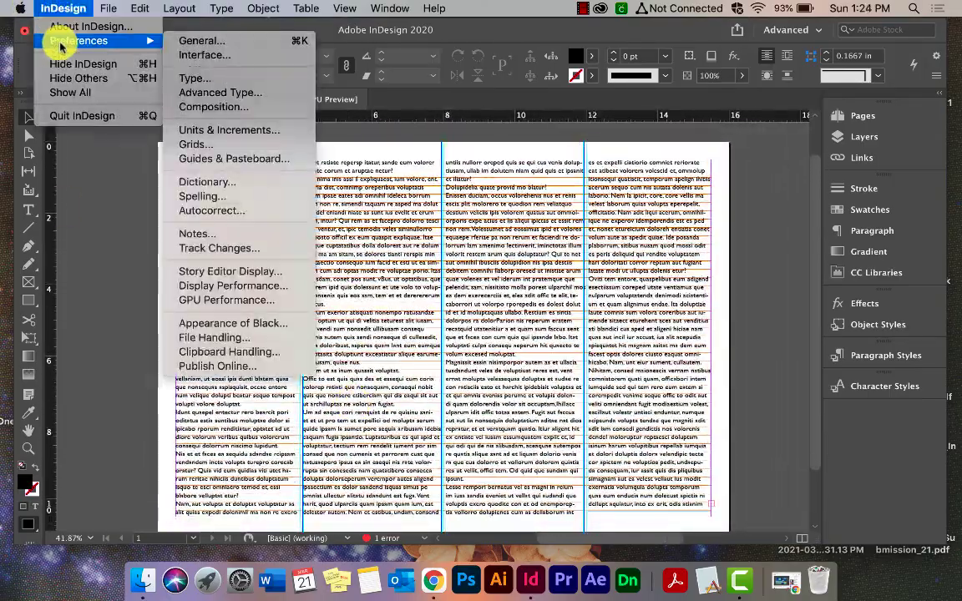
click(107, 229)
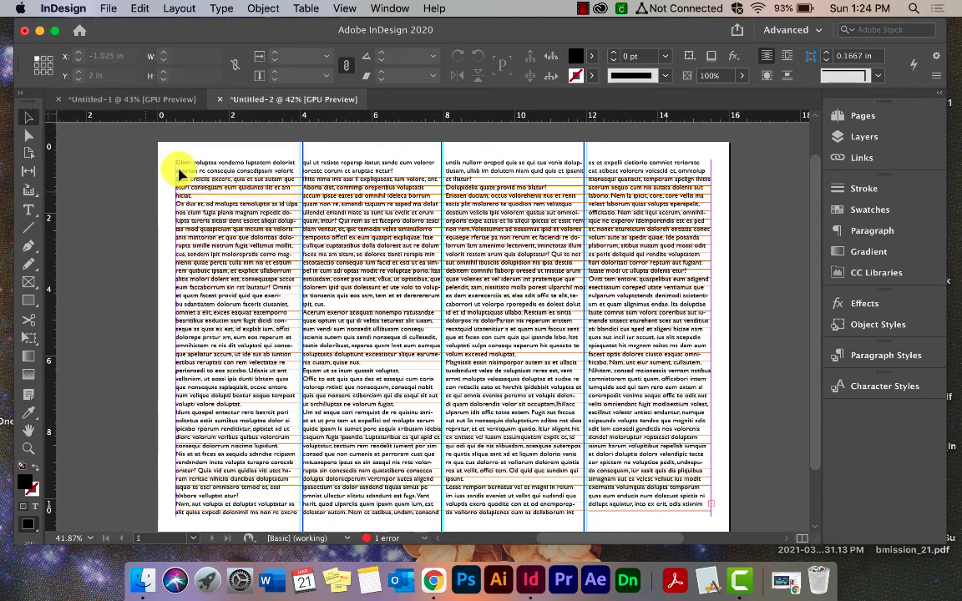
click(352, 8)
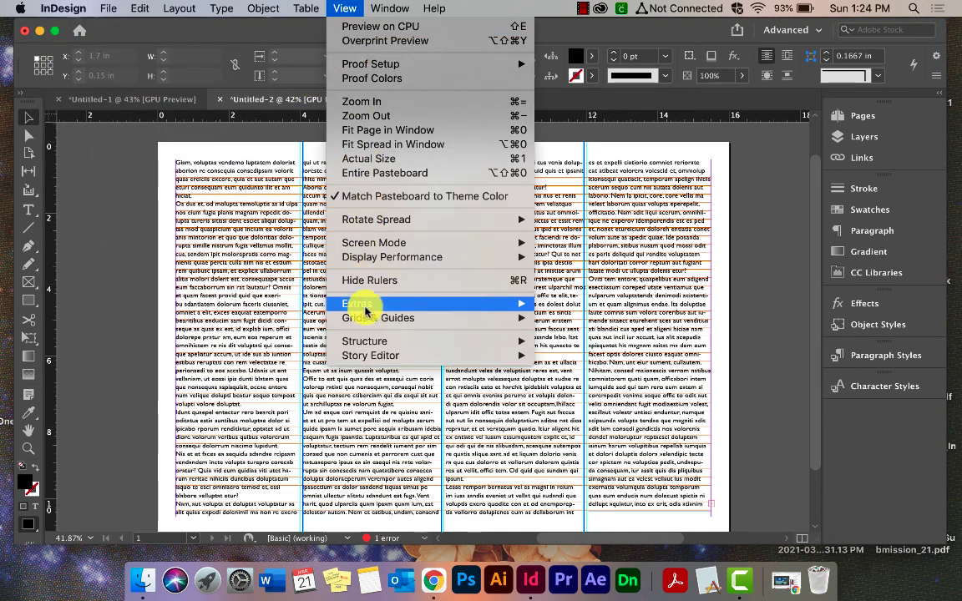
mouse_move(361, 317)
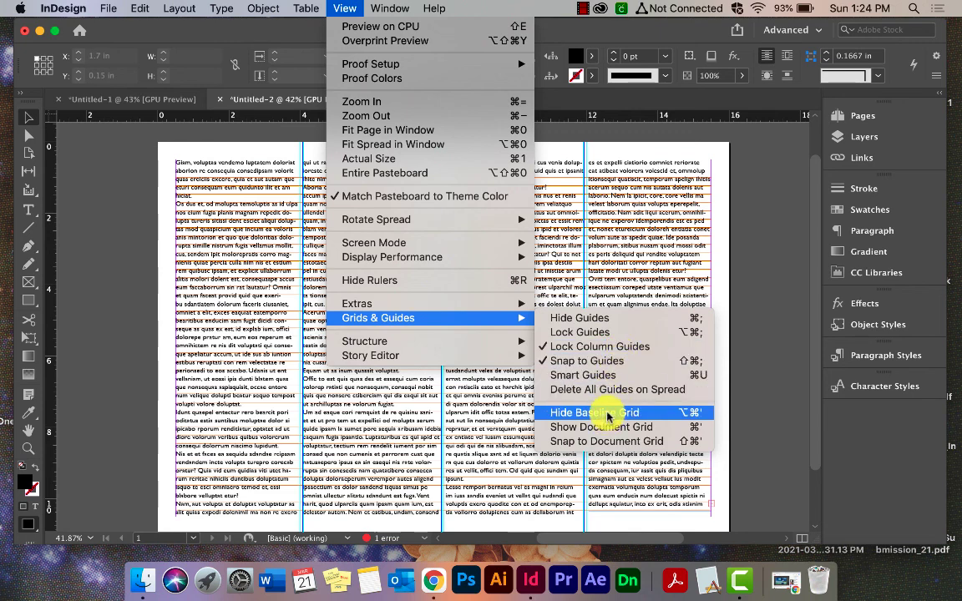
click(751, 357)
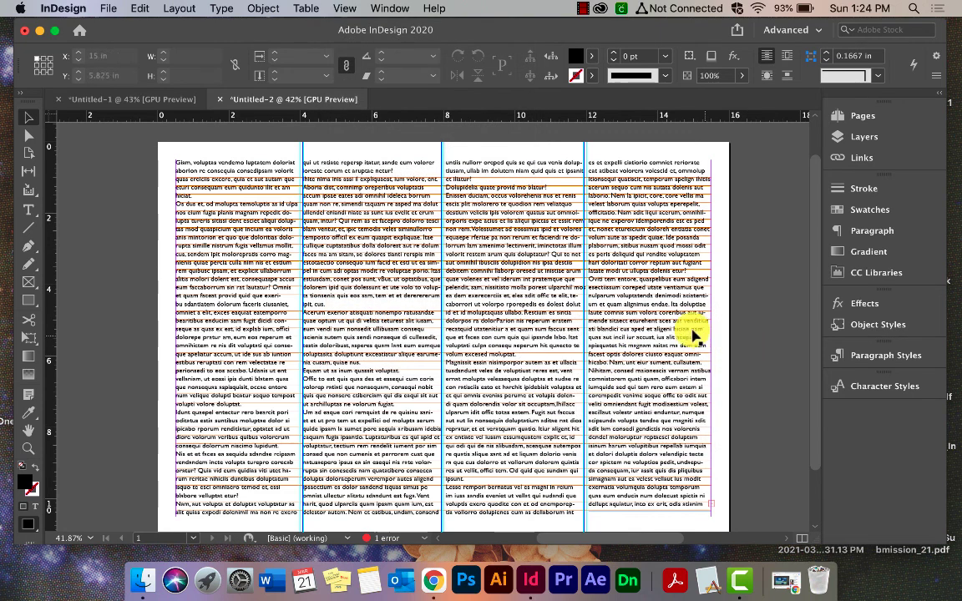
Examine closely how the second column's text lines sit against the baseline grid
scroll(380, 251, up, 5)
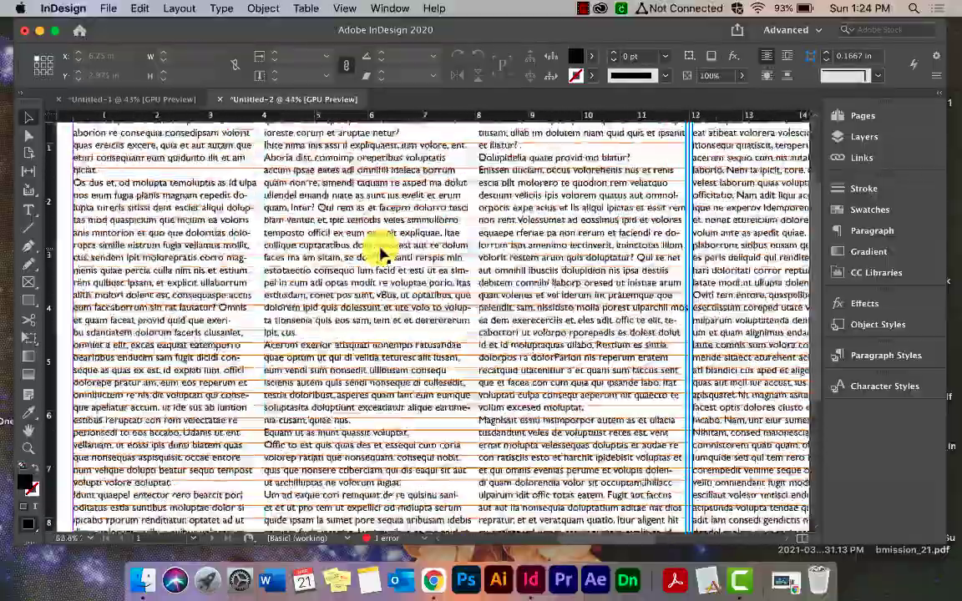
scroll(383, 250, up, 3)
scroll(382, 251, left, 5)
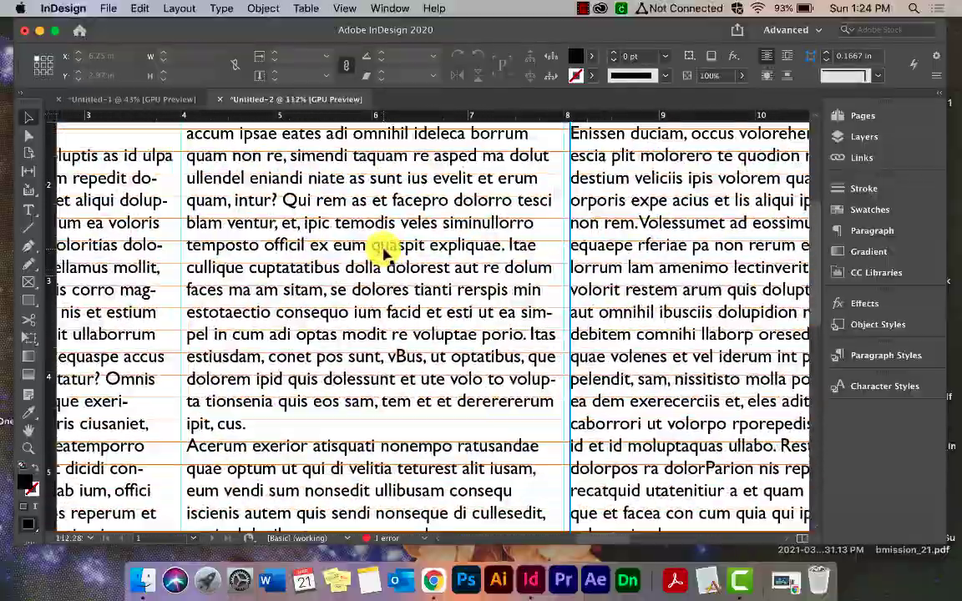
Compare the text lines across the columns with the baseline grid, up close and over the whole page
scroll(385, 254, up, 1)
scroll(384, 255, left, 2)
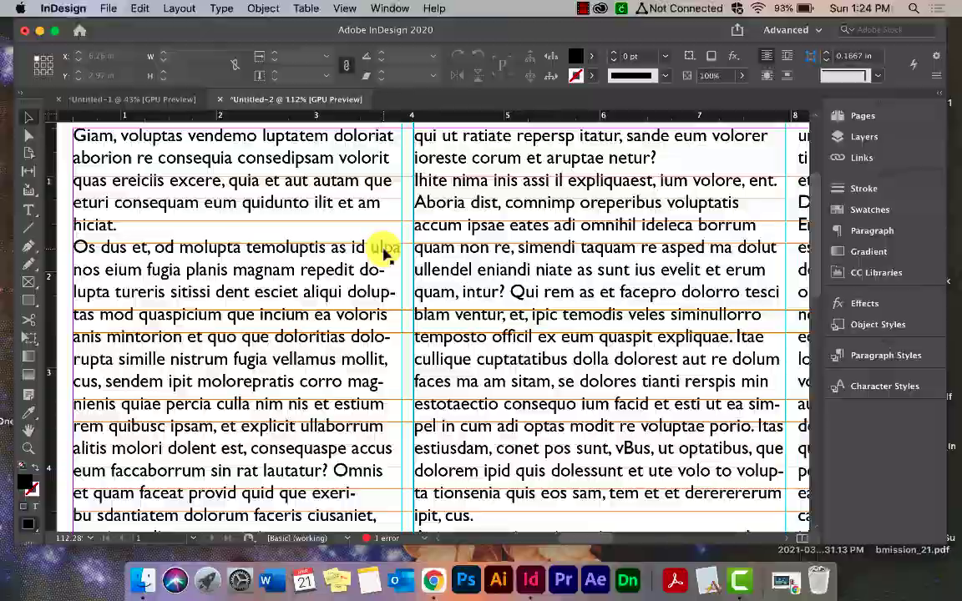
scroll(383, 251, down, 7)
scroll(383, 250, right, 1)
scroll(382, 250, down, 8)
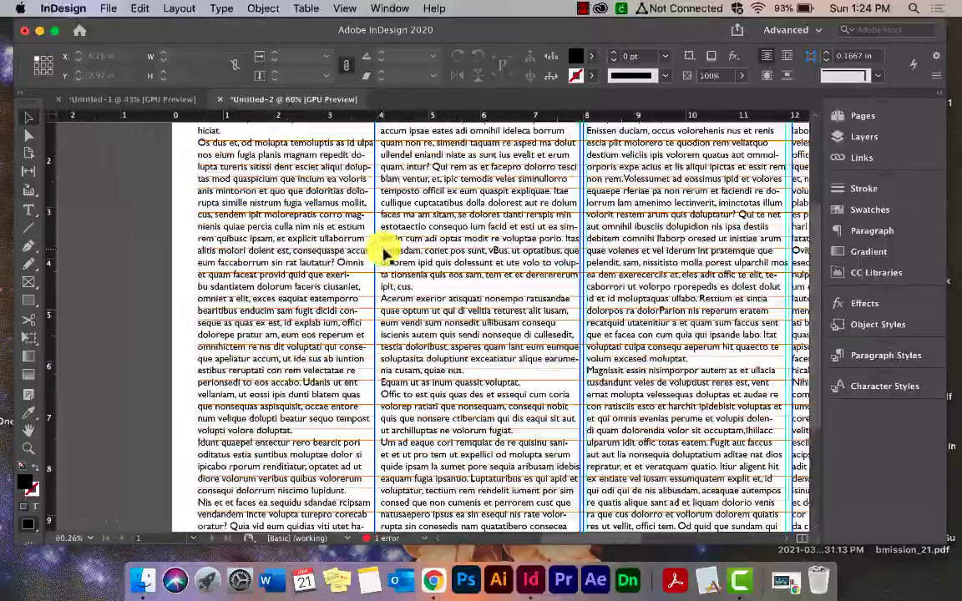
scroll(384, 255, right, 2)
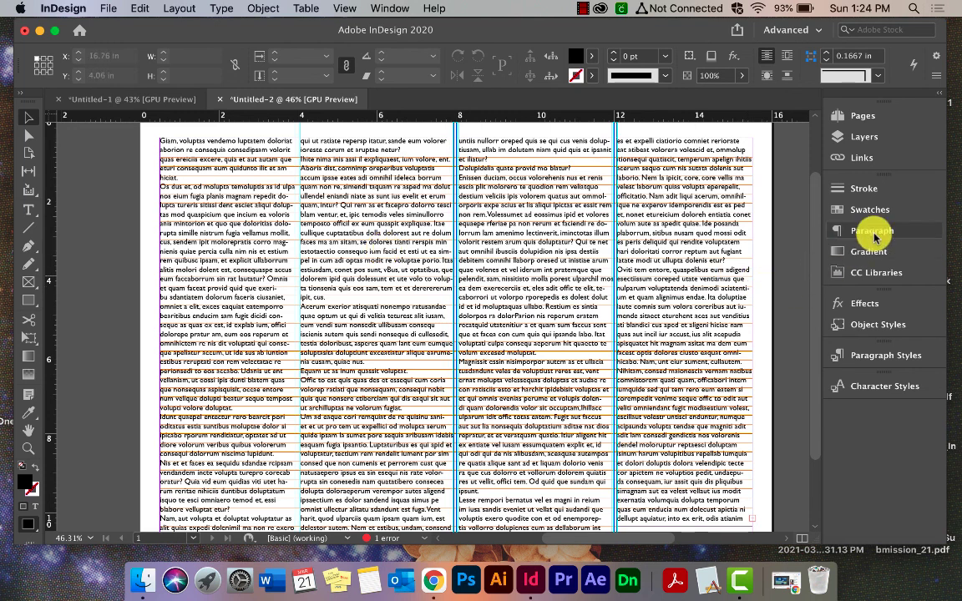
Select all the threaded text in the four columns and align it to the baseline grid
click(405, 8)
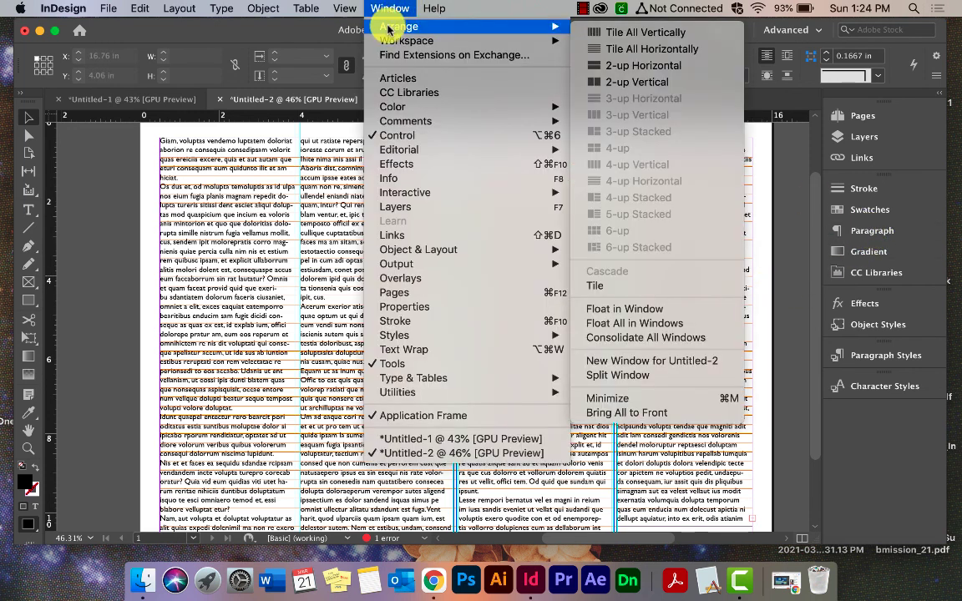
mouse_move(409, 379)
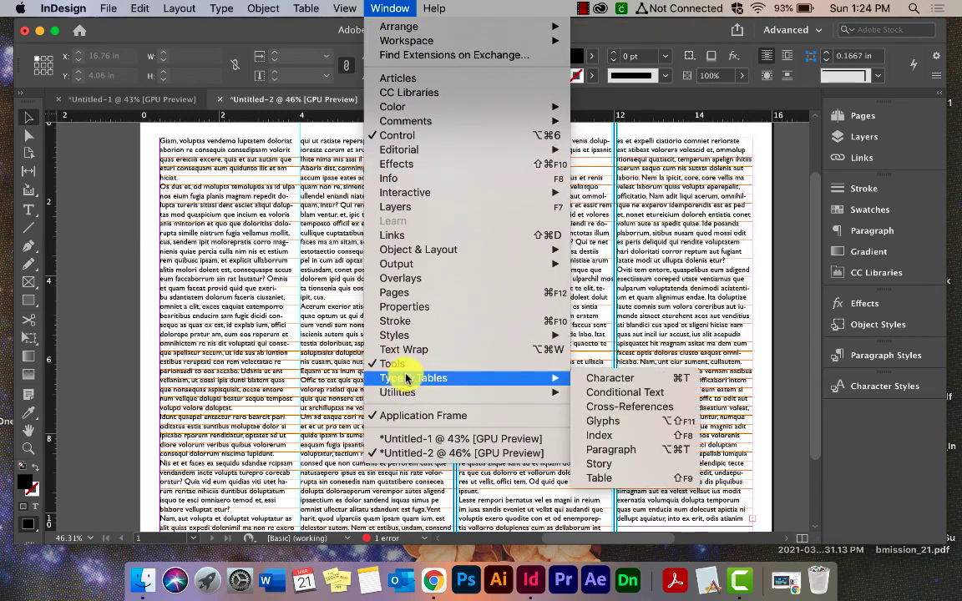
click(877, 231)
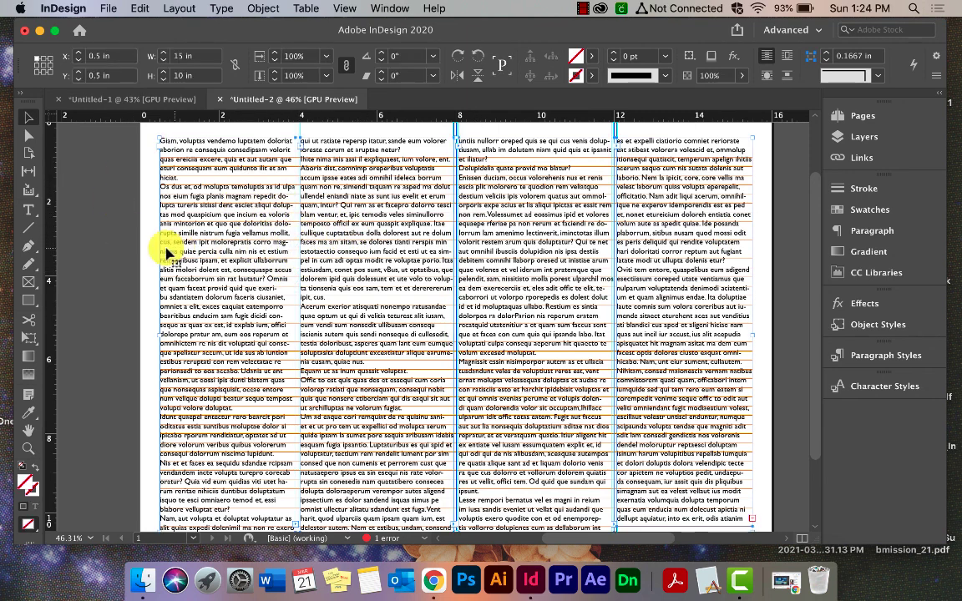
click(28, 210)
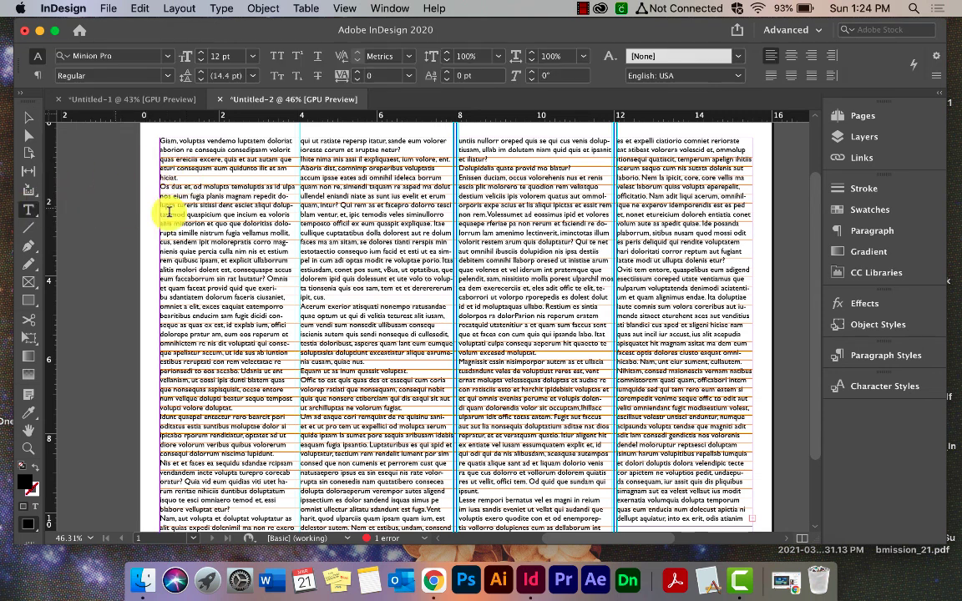
click(221, 201)
key(super+a)
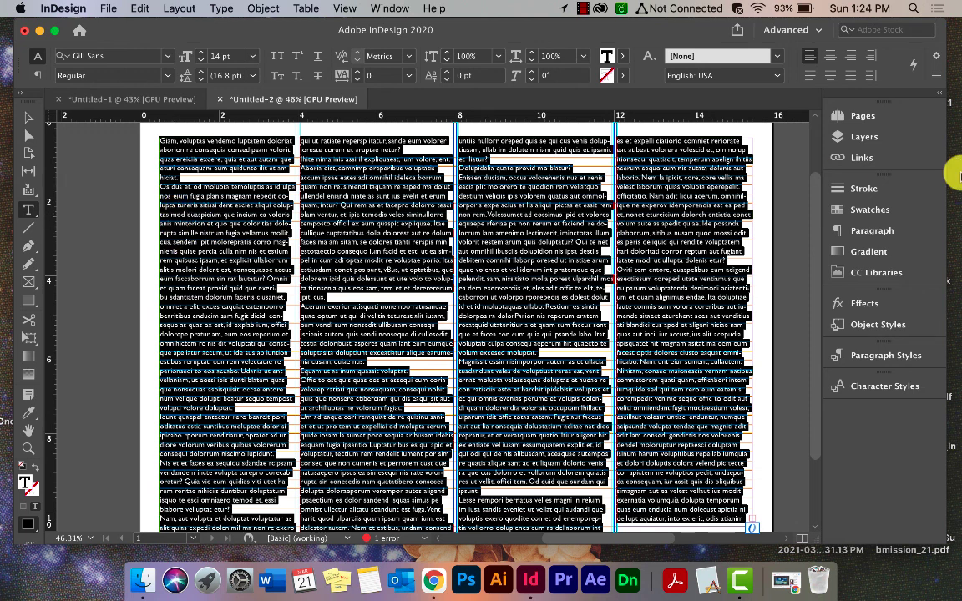
click(880, 229)
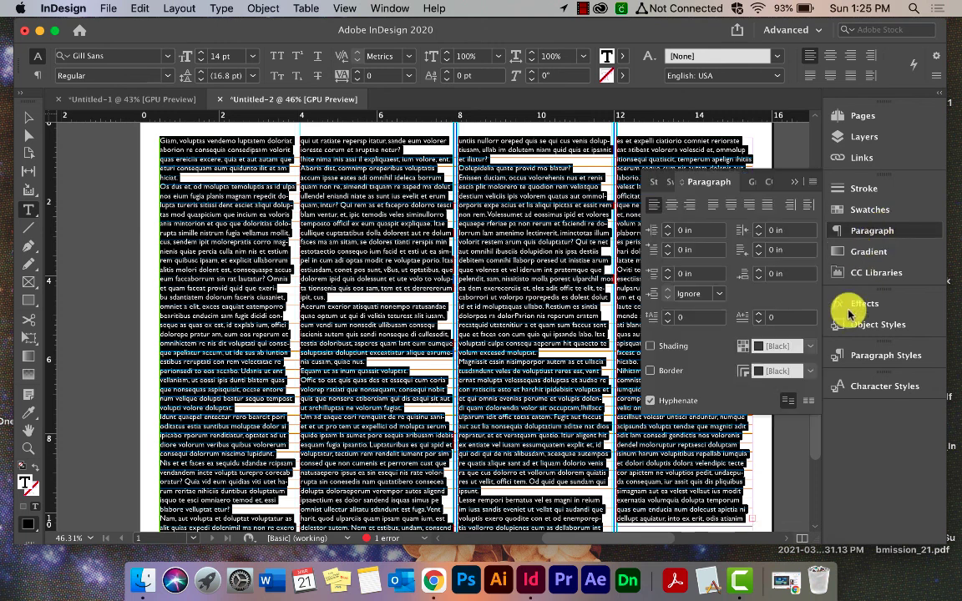
click(808, 401)
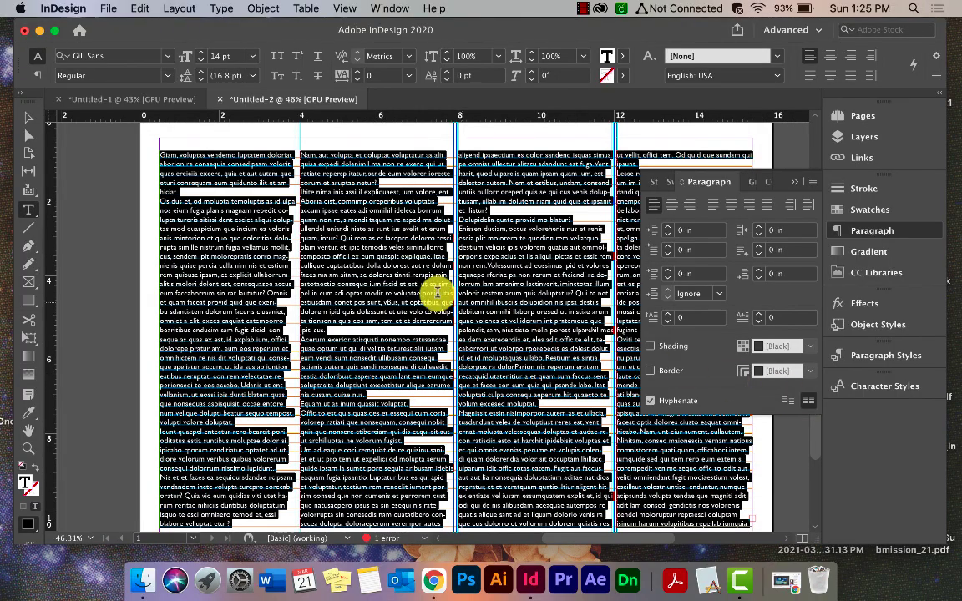
Examine how the text lines sit on the baseline grid, down to the foot of the second column
scroll(298, 203, down, 2)
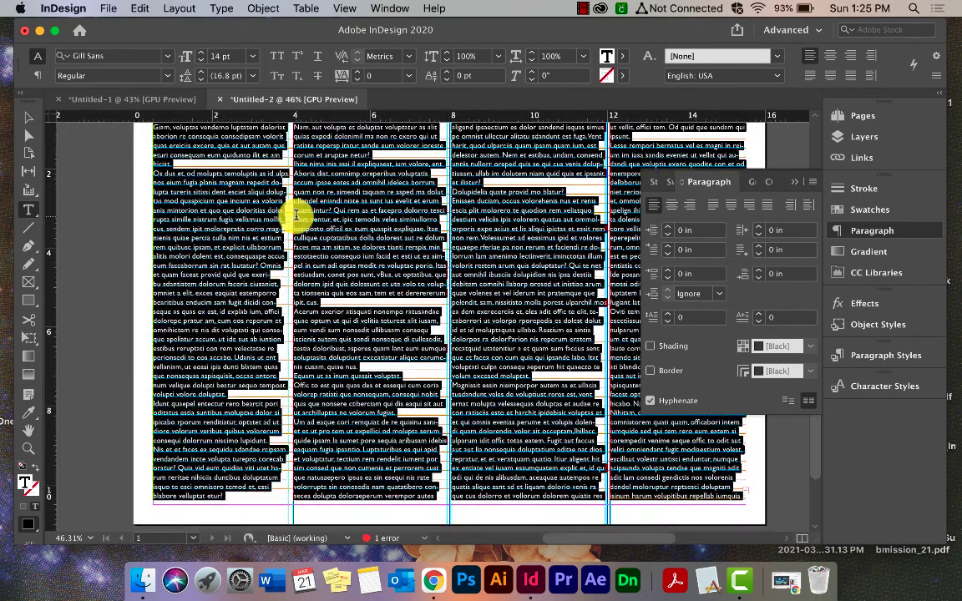
scroll(297, 215, up, 5)
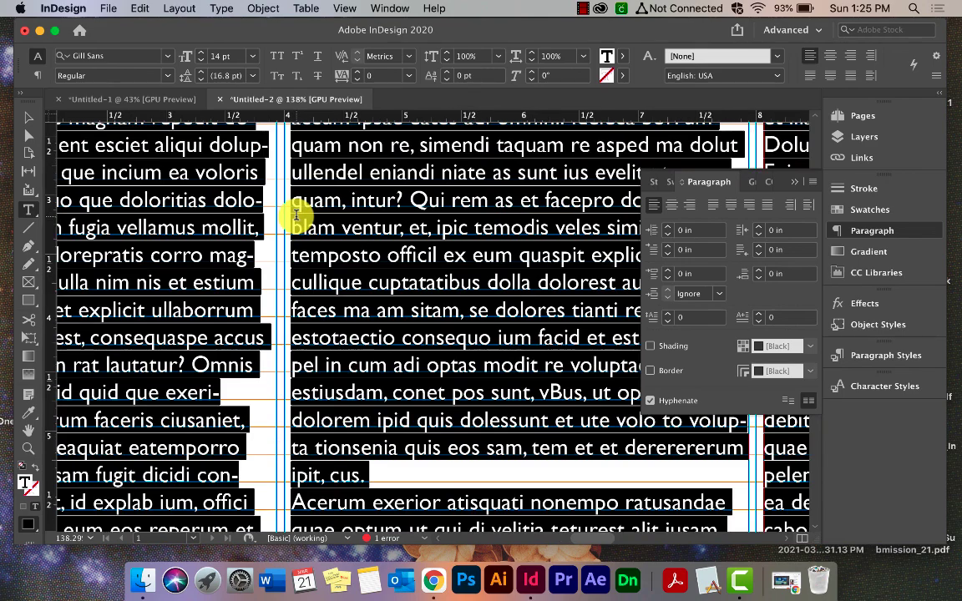
click(28, 117)
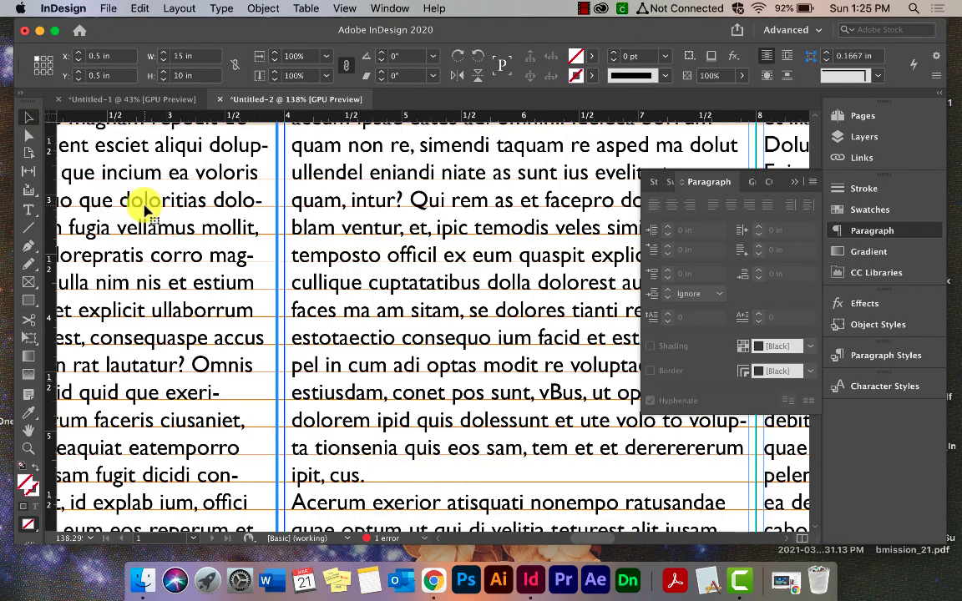
scroll(142, 206, down, 5)
scroll(142, 206, right, 3)
scroll(142, 208, down, 10)
scroll(142, 208, left, 1)
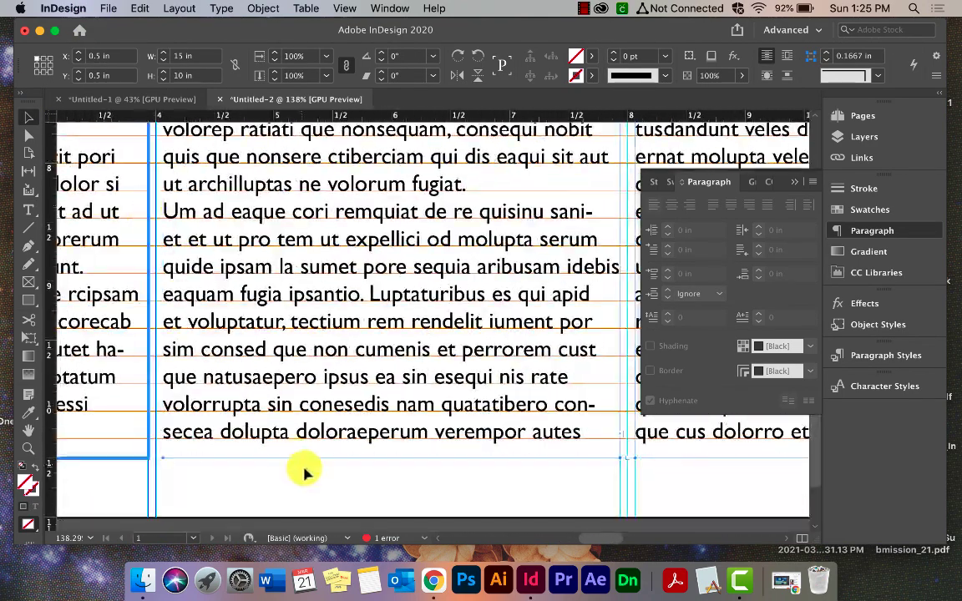
Resize the second column's text frame from its bottom edge, finishing at a height of about 9.22 in
click(348, 384)
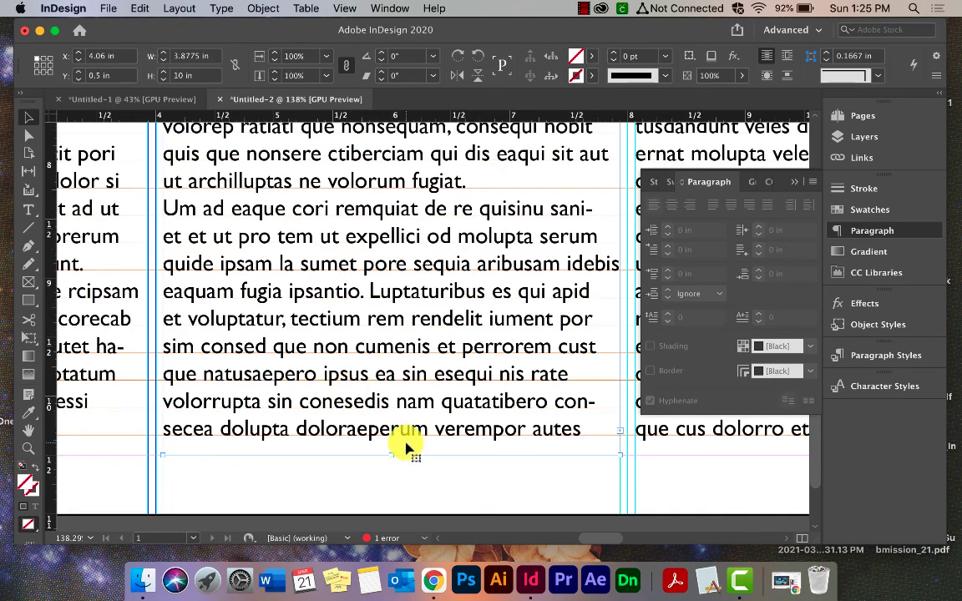
mouse_move(389, 456)
mouse_down()
mouse_move(385, 416)
mouse_move(383, 472)
mouse_up()
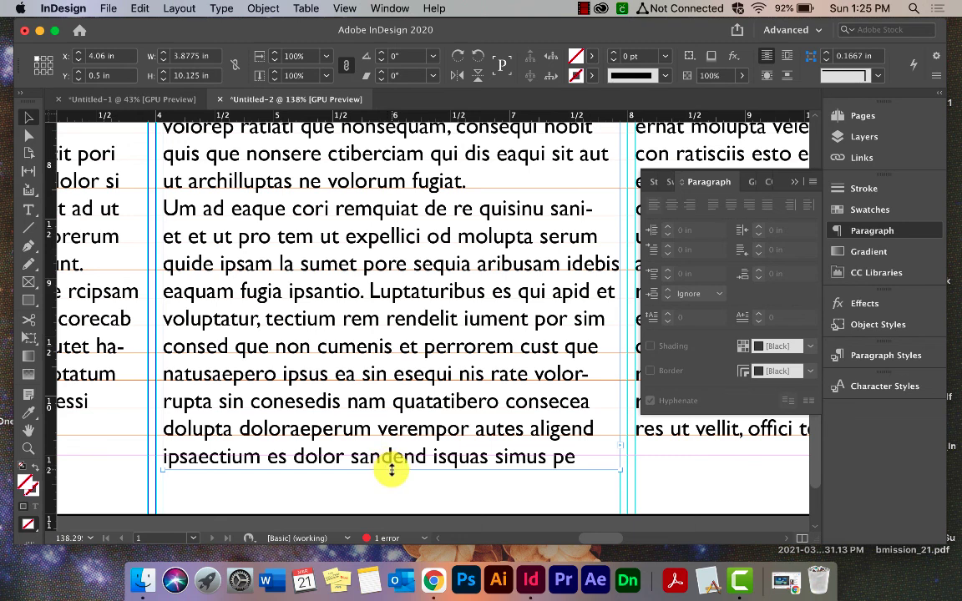
drag(392, 470, 398, 445)
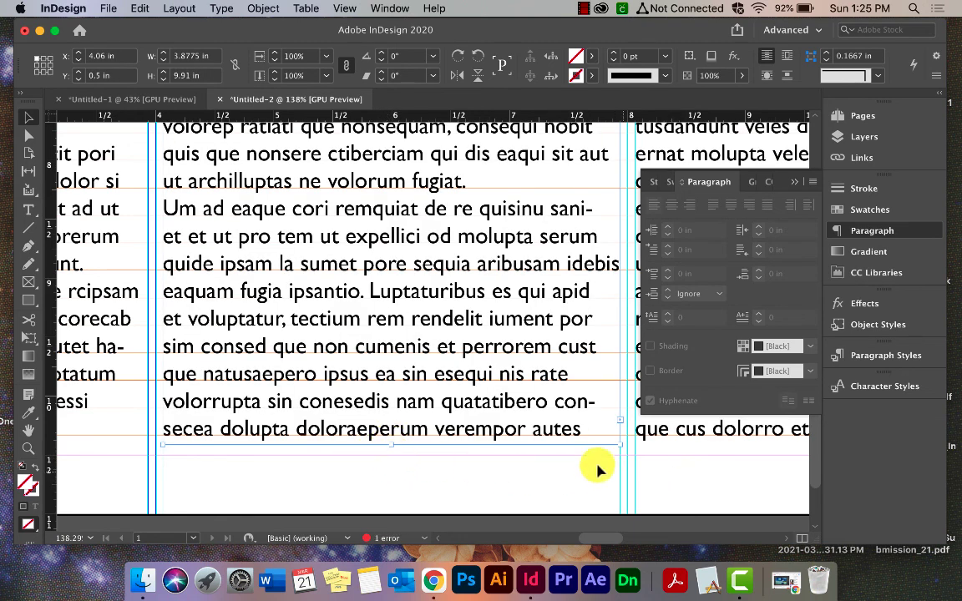
drag(391, 444, 447, 365)
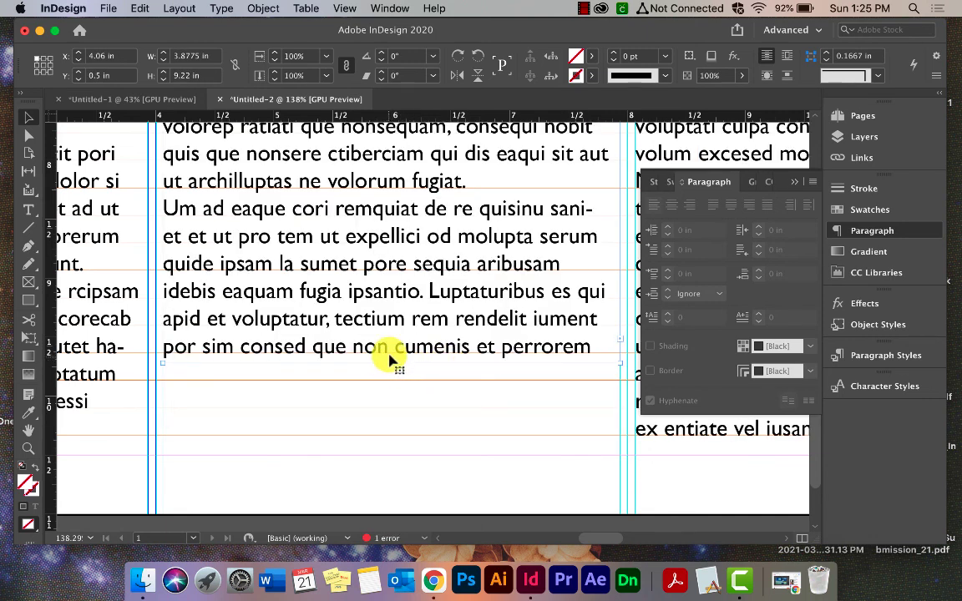
Review the line alignment across all four columns, with the guides and grid hidden and displayed
key(super+0)
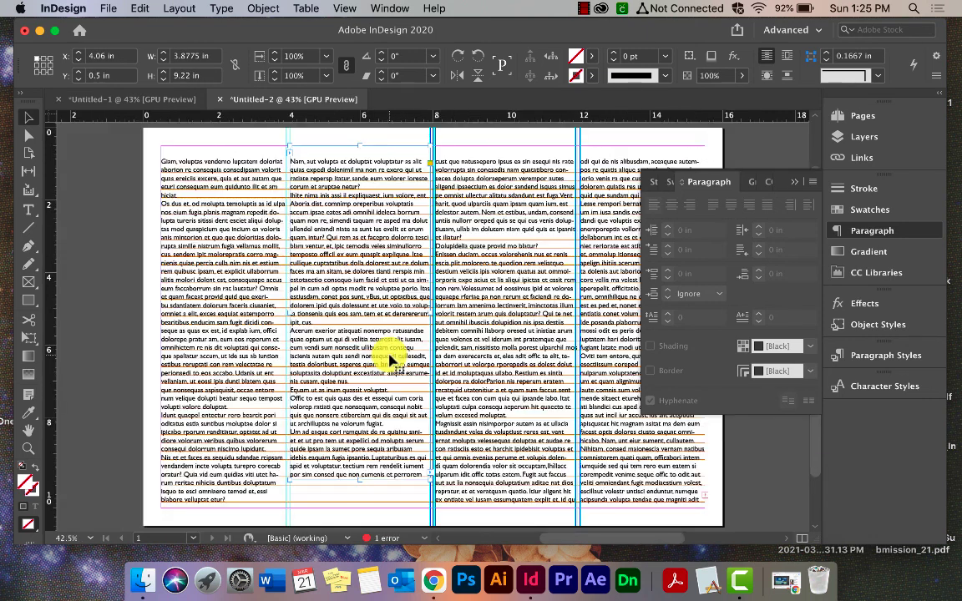
click(793, 179)
click(789, 191)
key(w)
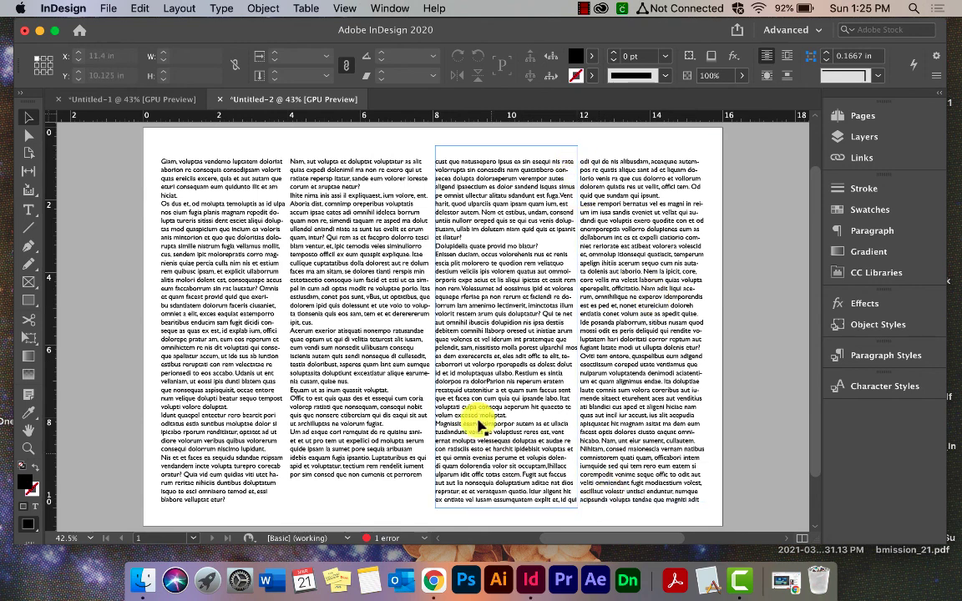
click(254, 295)
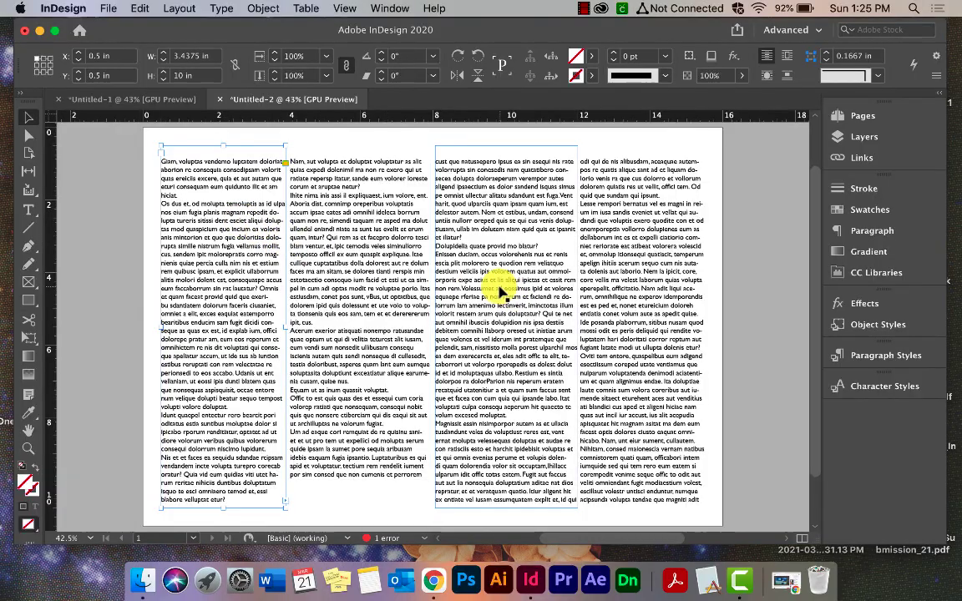
scroll(501, 292, up, 5)
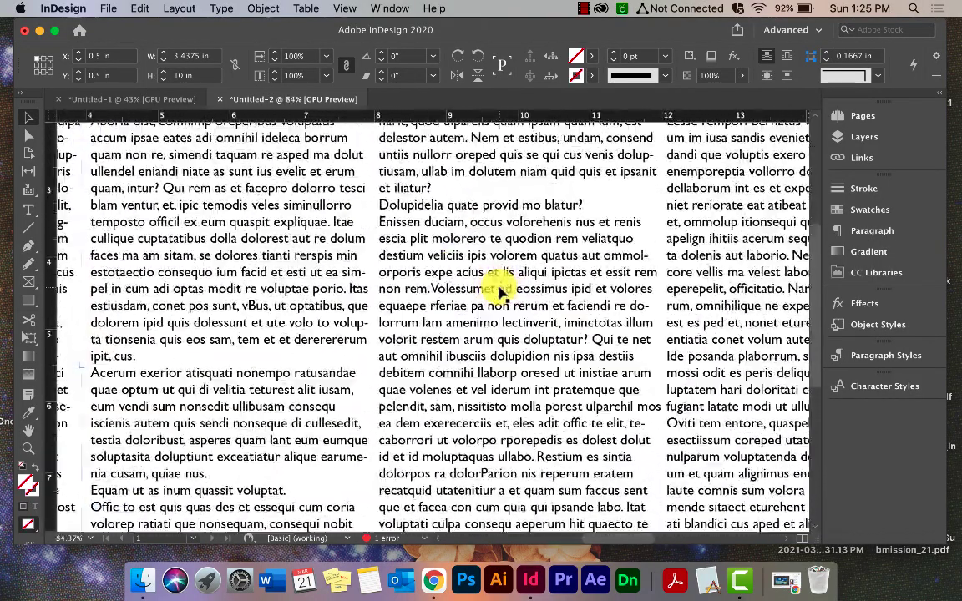
click(502, 293)
scroll(501, 292, down, 5)
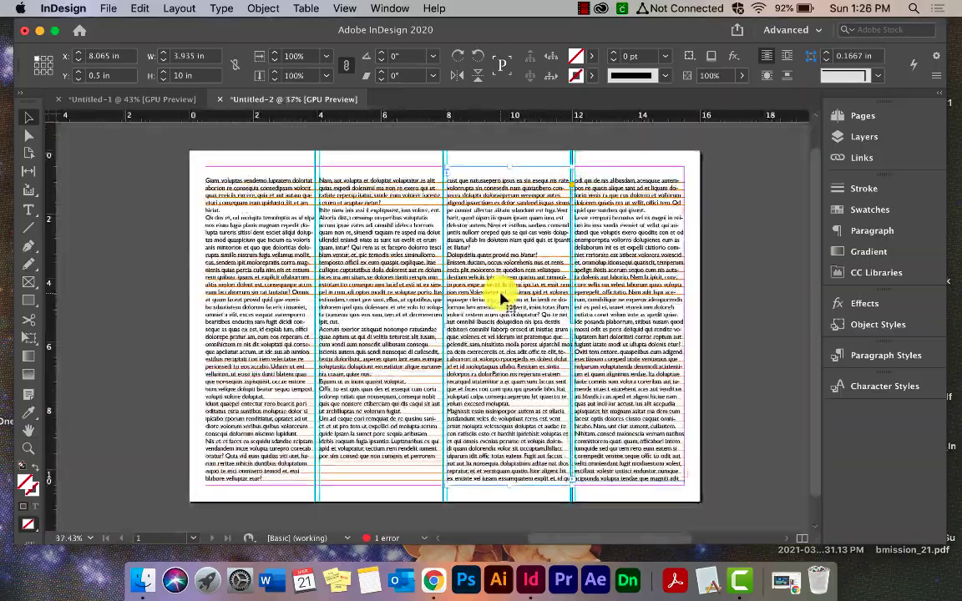
scroll(547, 280, up, 2)
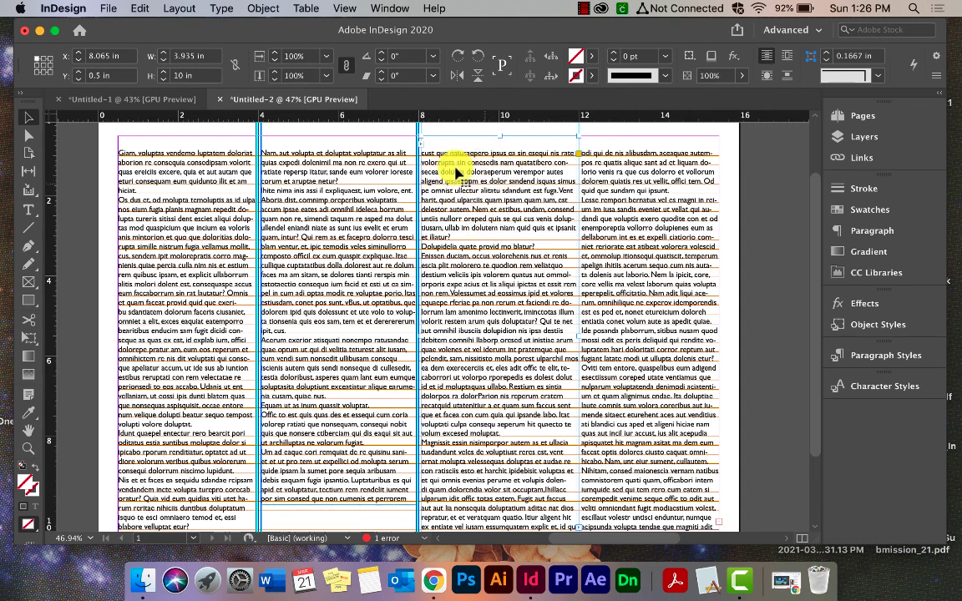
Hide the baseline grid and deselect the third column's text frame
click(334, 8)
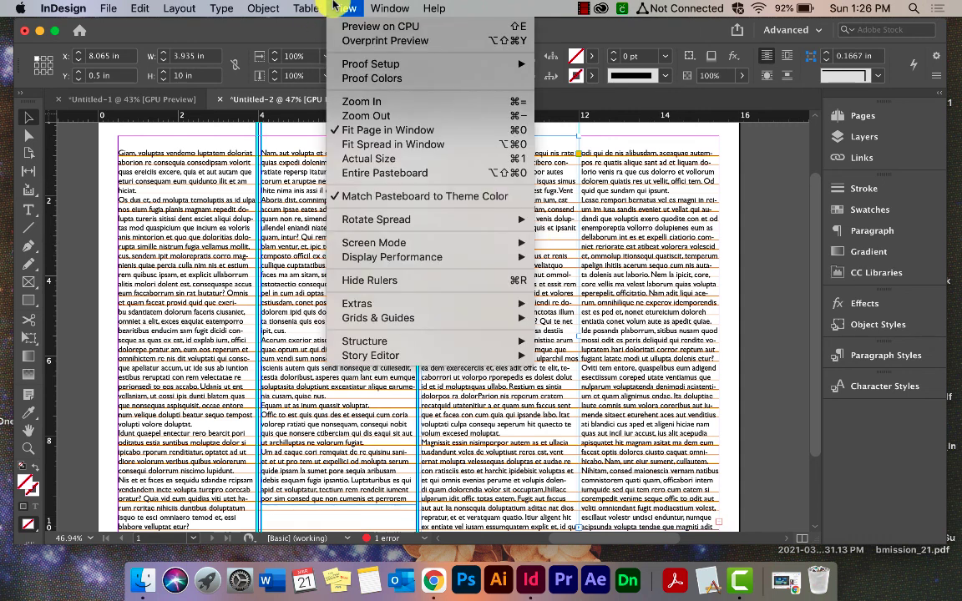
mouse_move(415, 322)
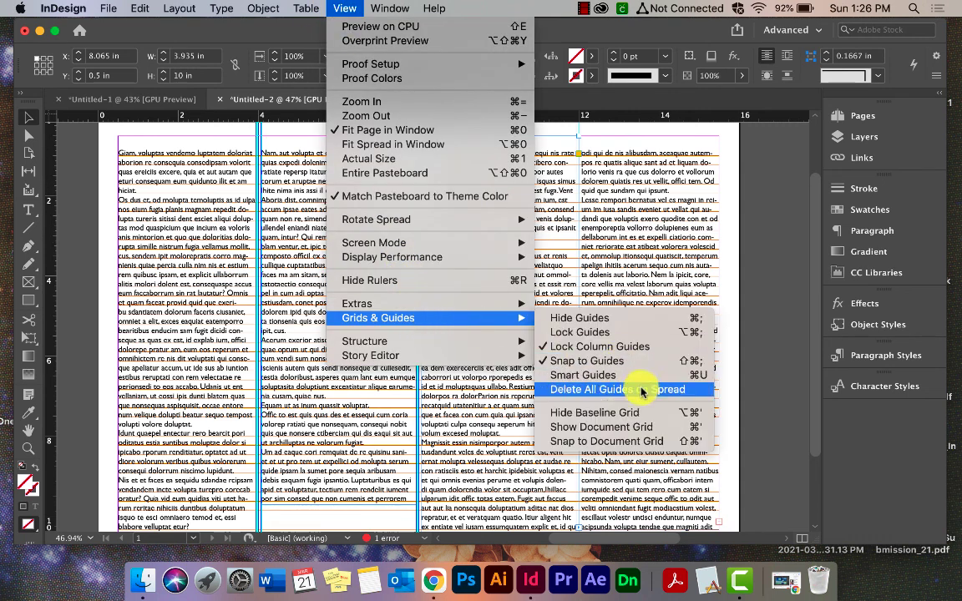
click(627, 412)
click(777, 383)
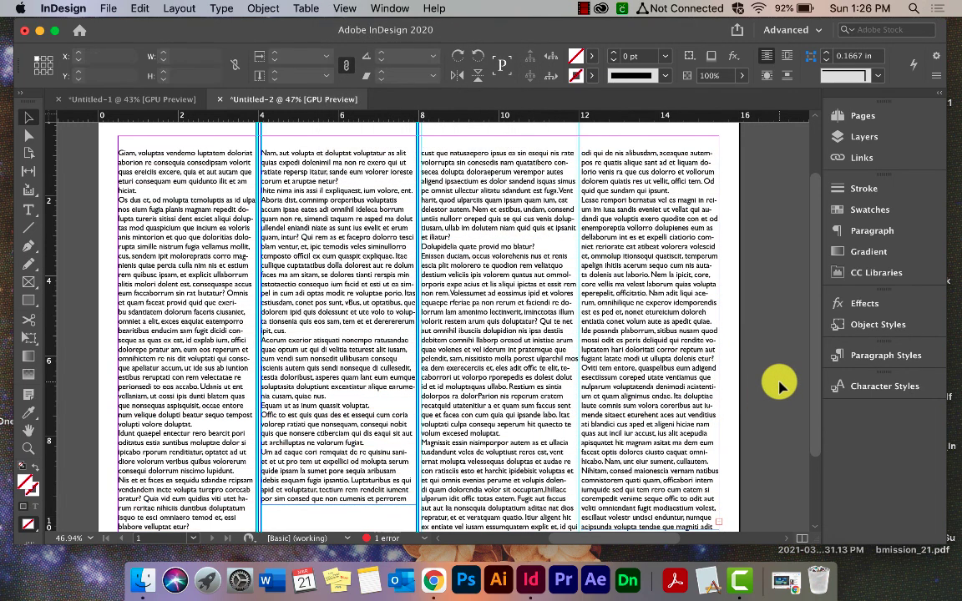
Show the document grid over the page and hide it again
click(348, 7)
mouse_move(393, 318)
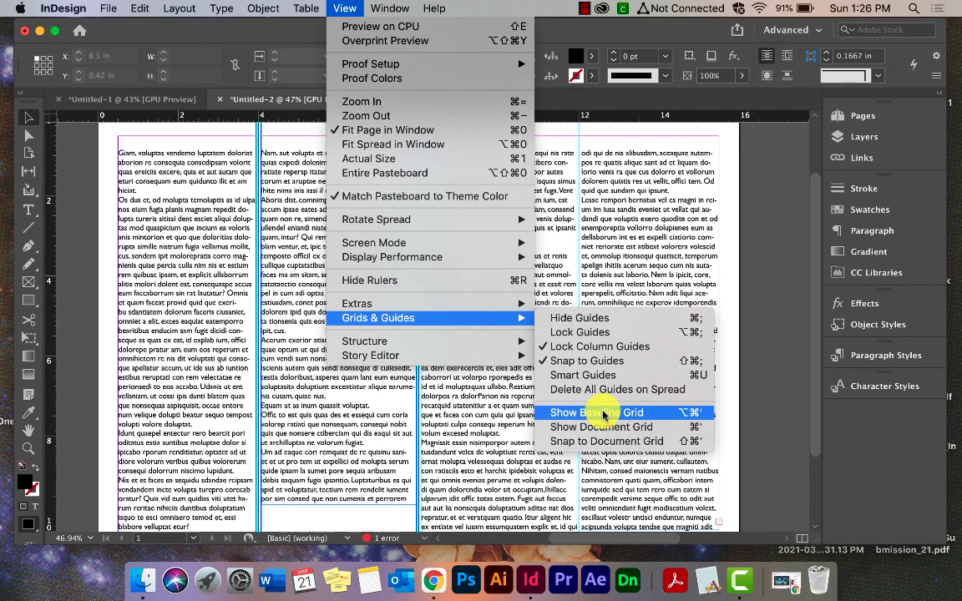
key(alt+super+apostrophe)
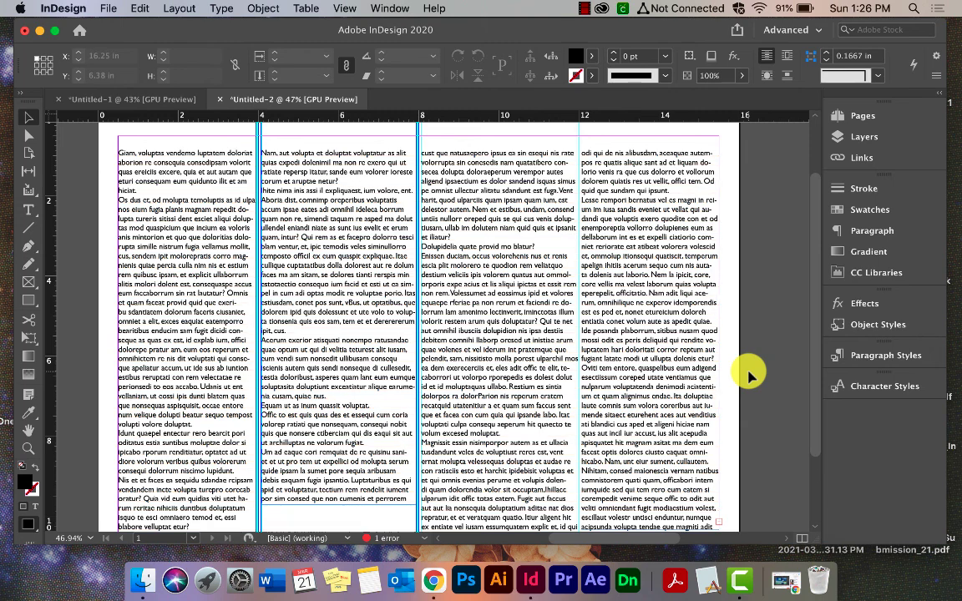
key(super+apostrophe)
key(alt+super+apostrophe)
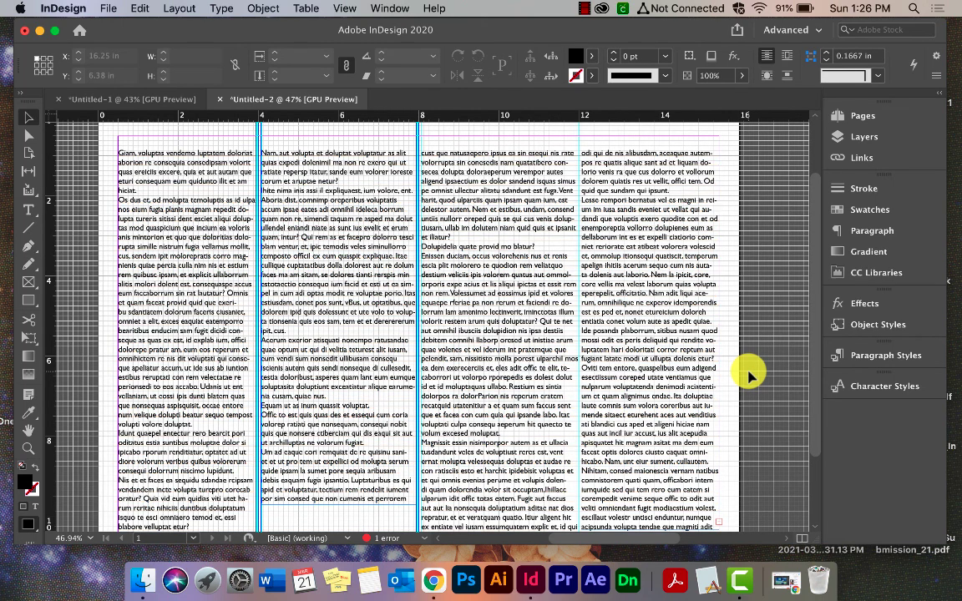
click(340, 7)
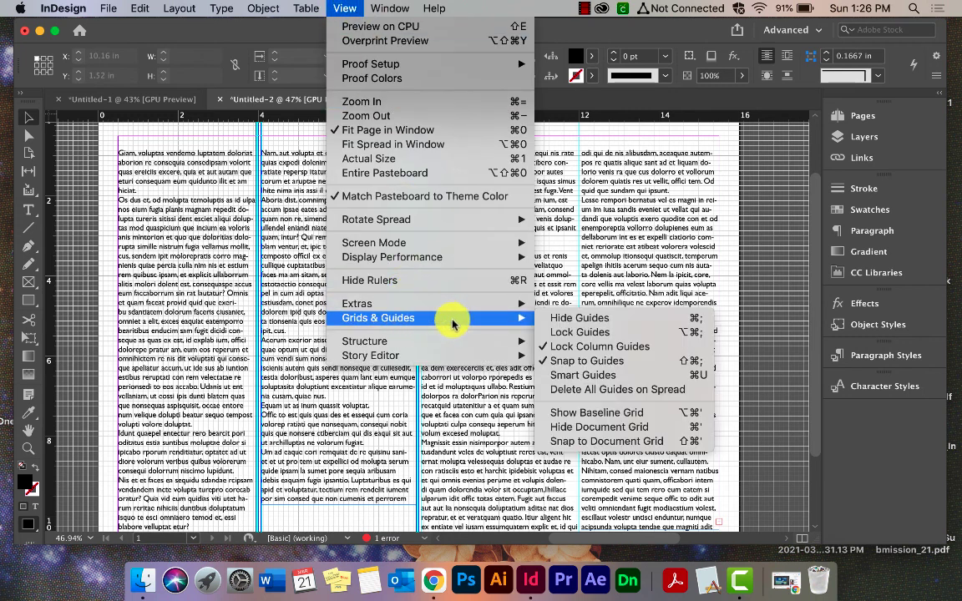
click(557, 427)
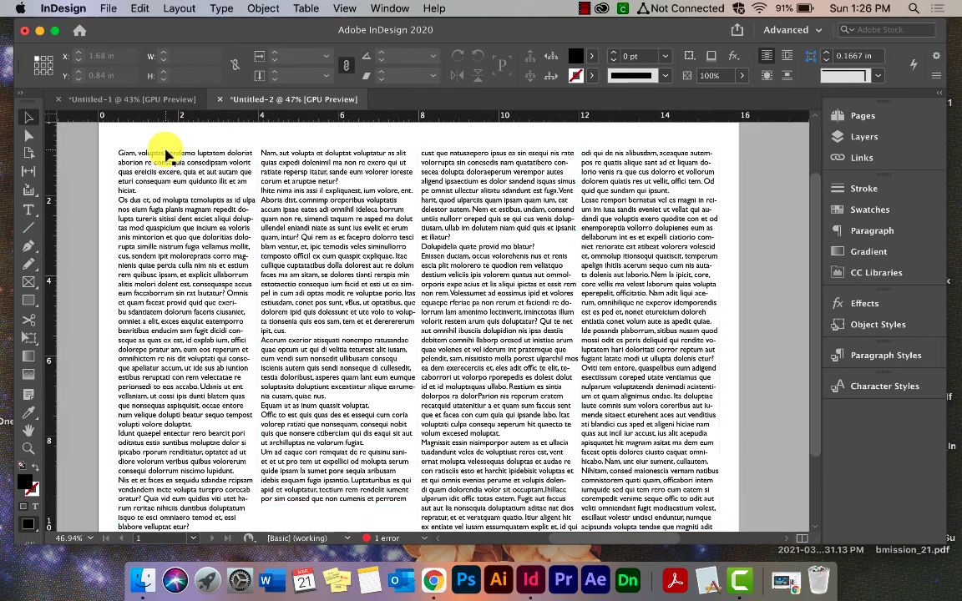
key(w)
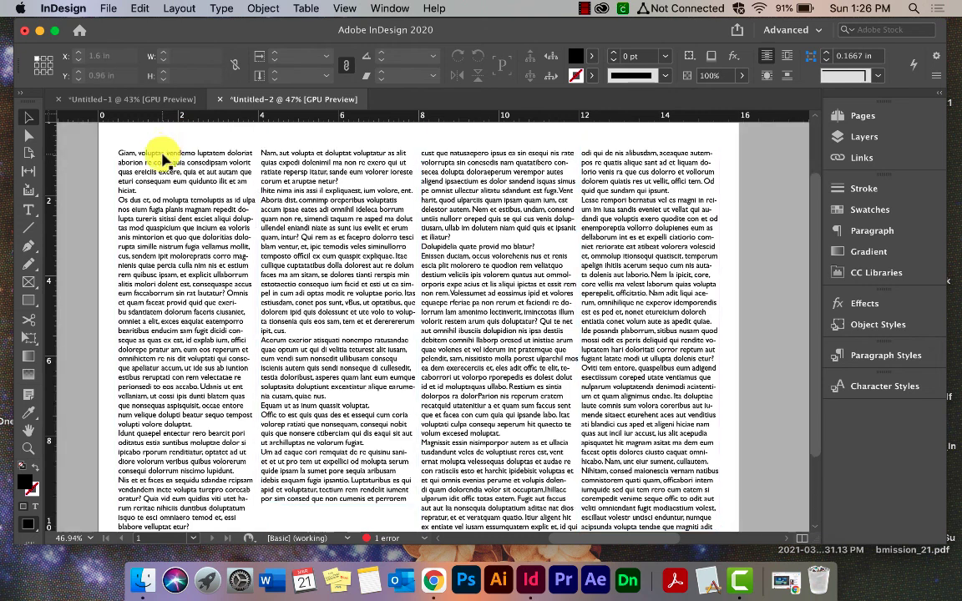
click(172, 190)
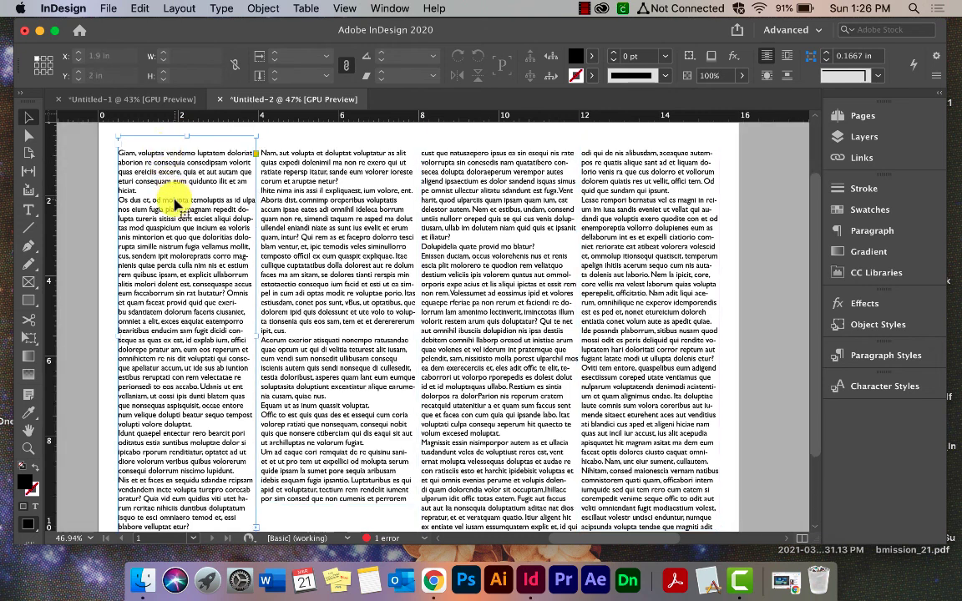
click(73, 7)
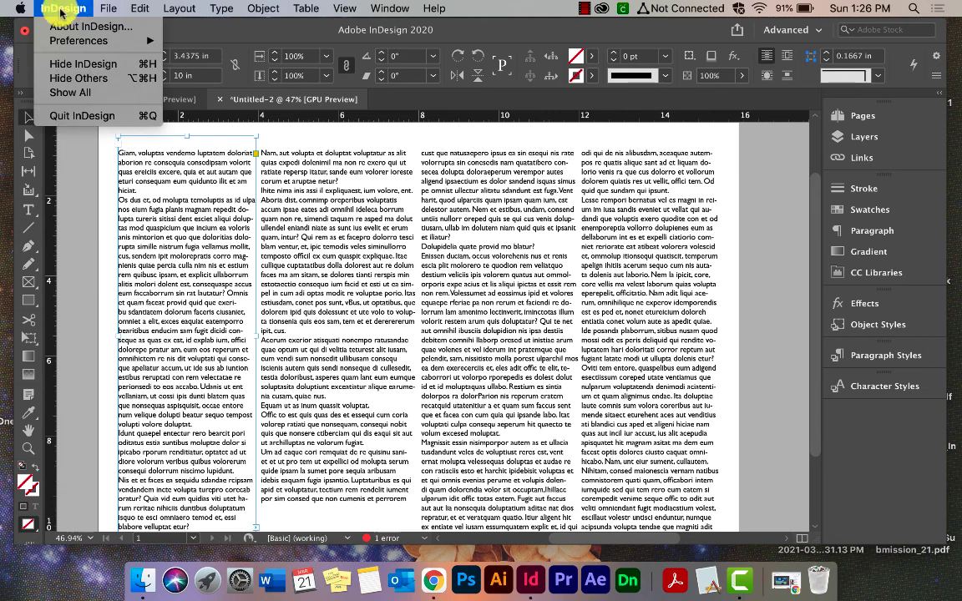
double_click(166, 182)
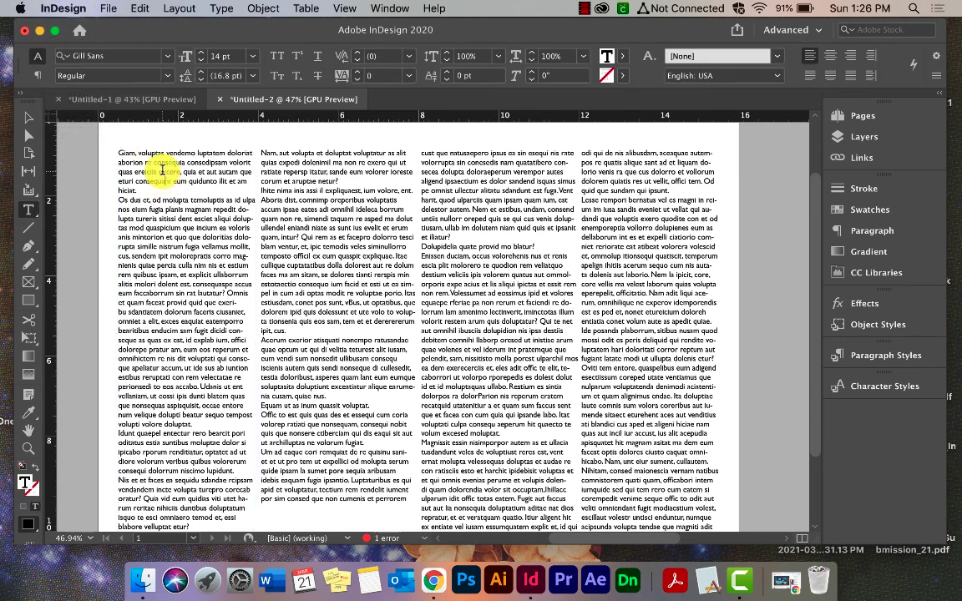
click(81, 7)
mouse_move(77, 43)
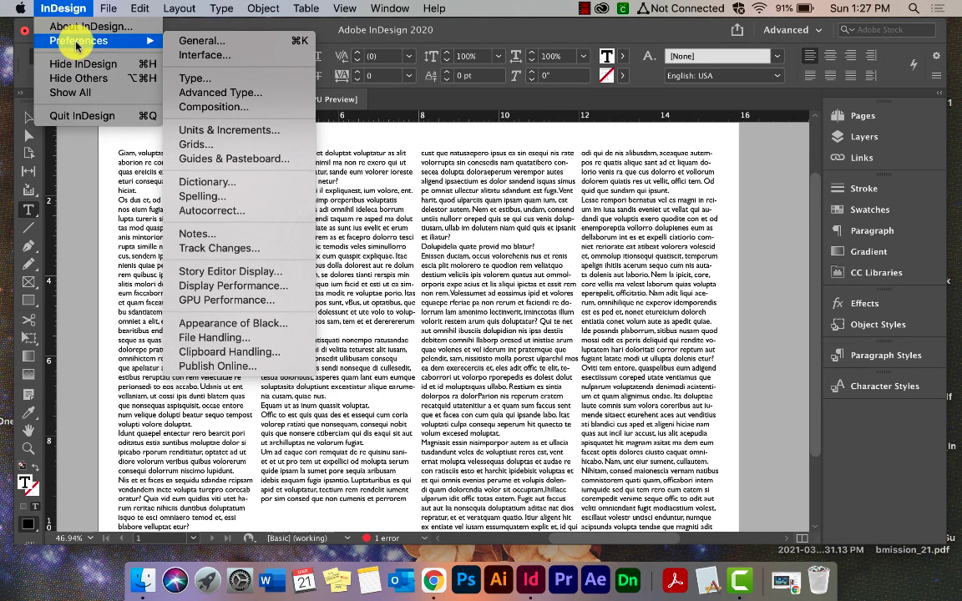
click(81, 219)
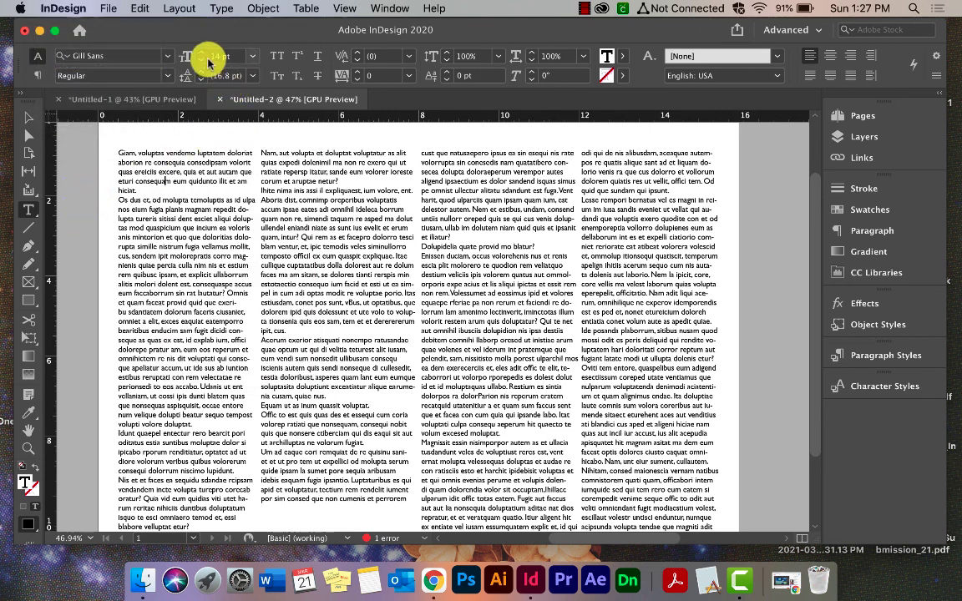
Set the baseline grid to start relative to Top of Page in the Grids preferences
click(64, 8)
mouse_move(84, 42)
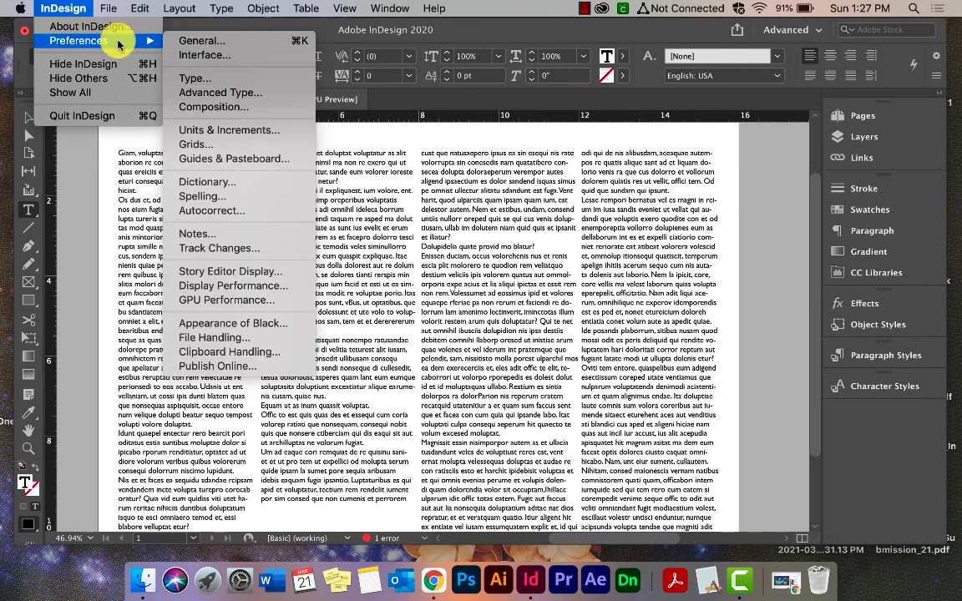
click(197, 144)
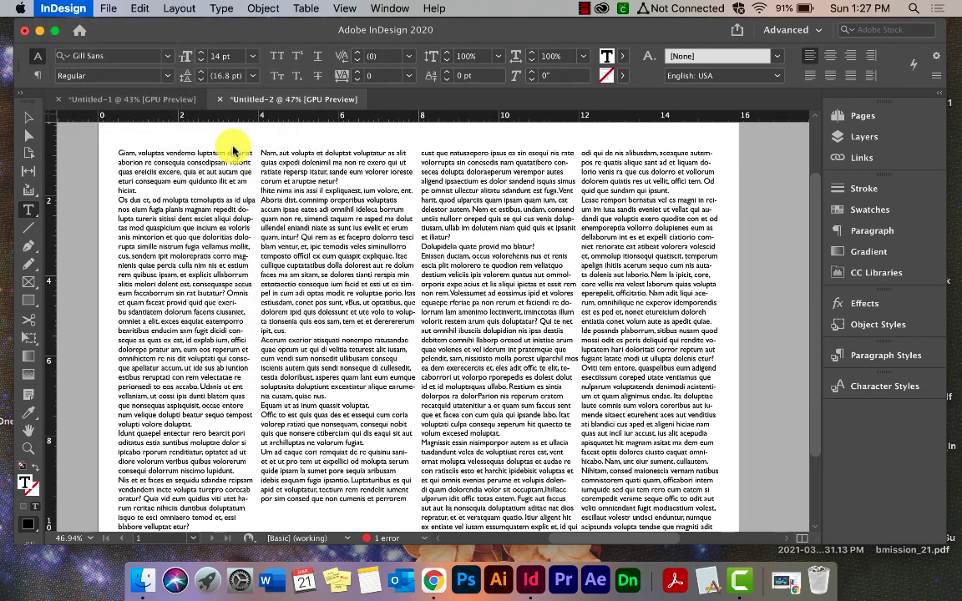
drag(584, 44, 493, 46)
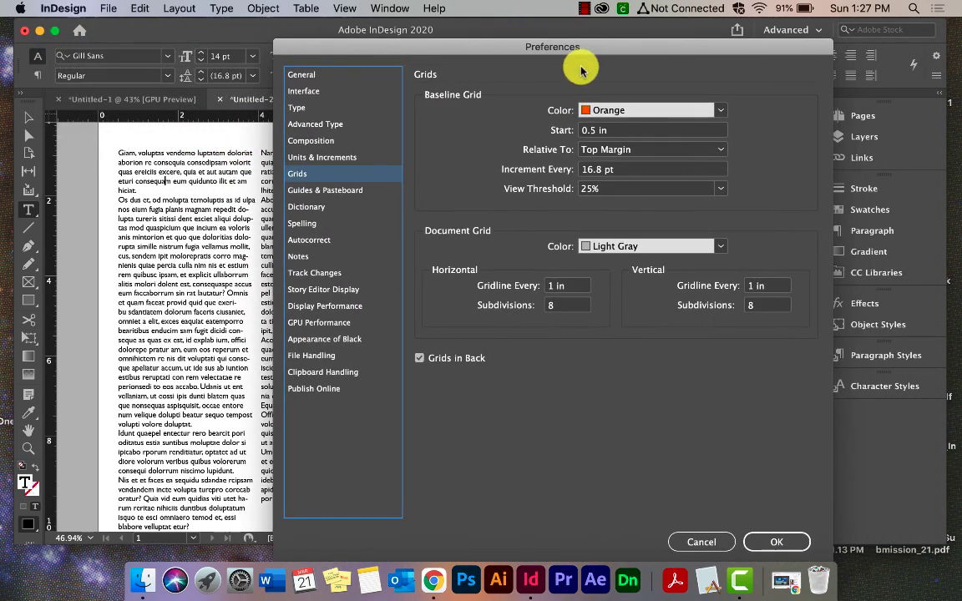
click(636, 154)
click(638, 167)
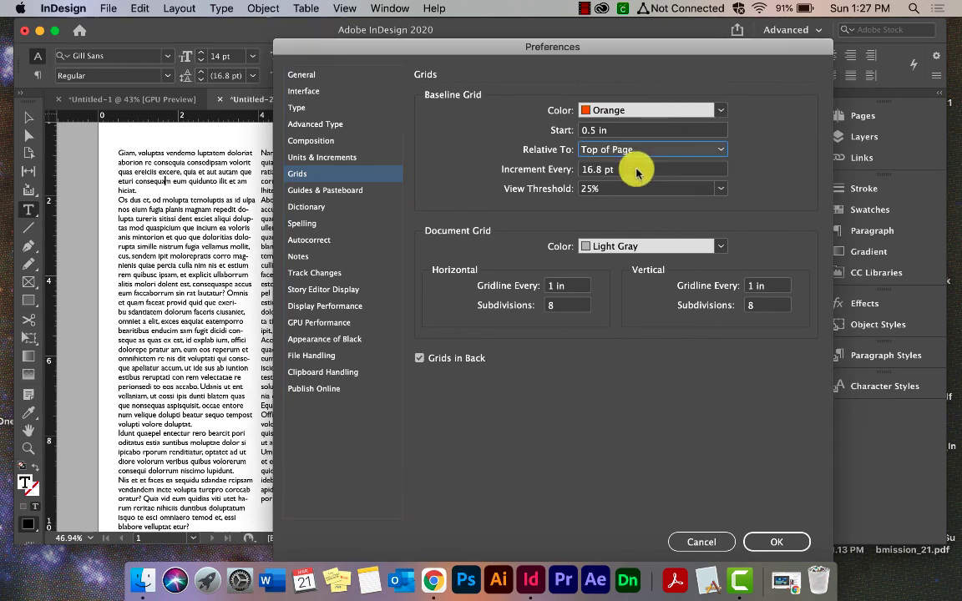
click(786, 548)
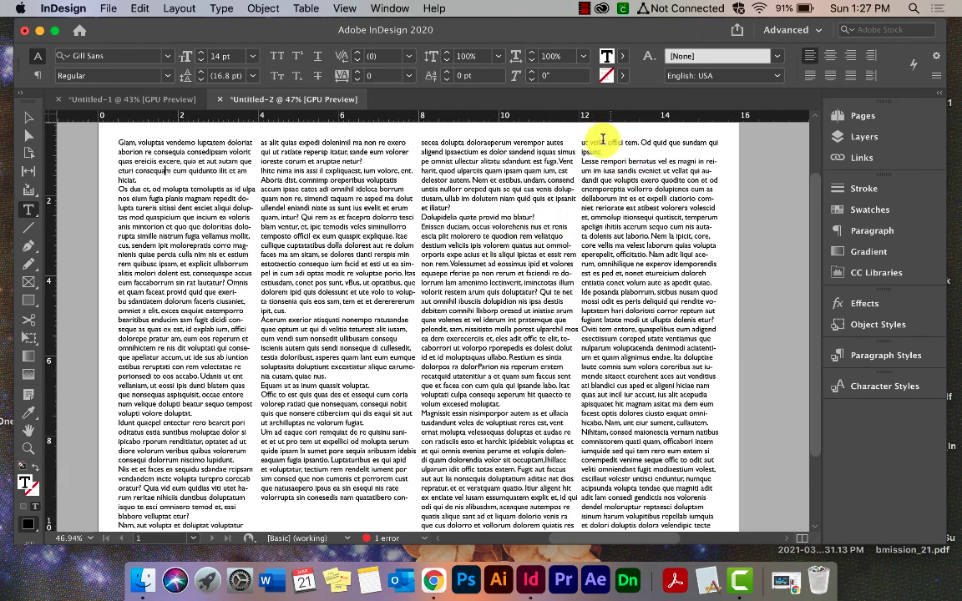
Show the layout guides again and select the second column's text frame with the Selection tool
click(29, 117)
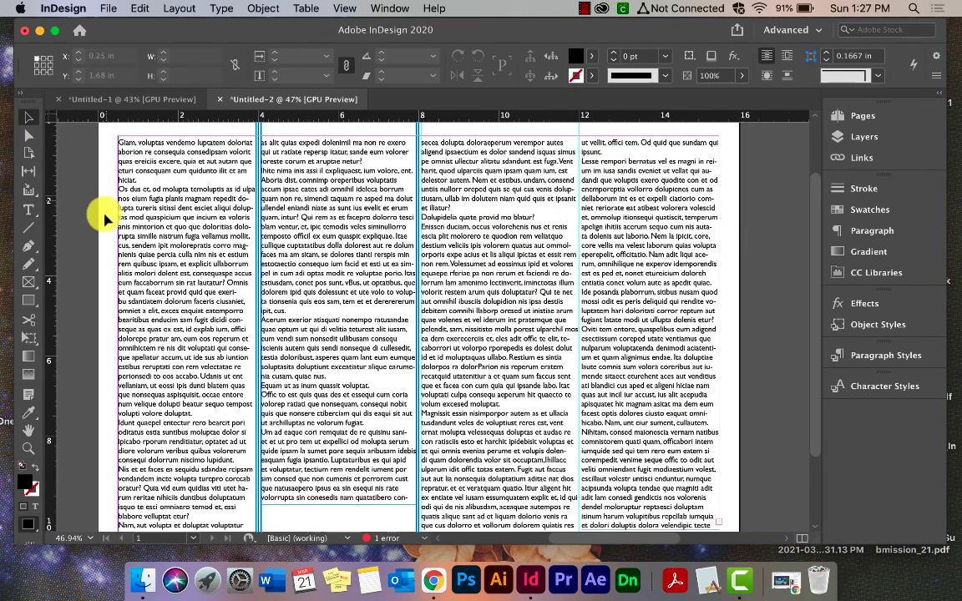
scroll(97, 248, down, 5)
click(349, 408)
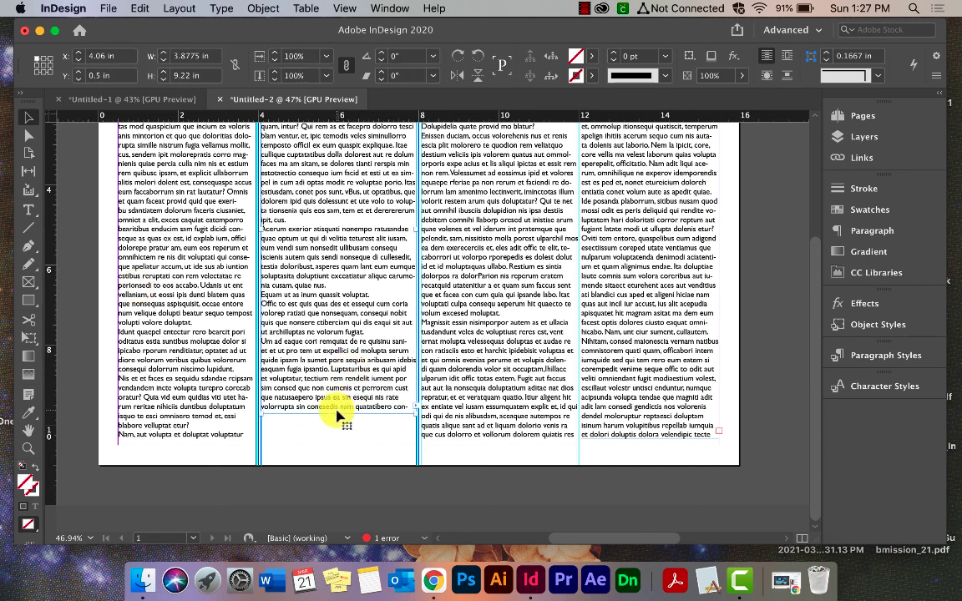